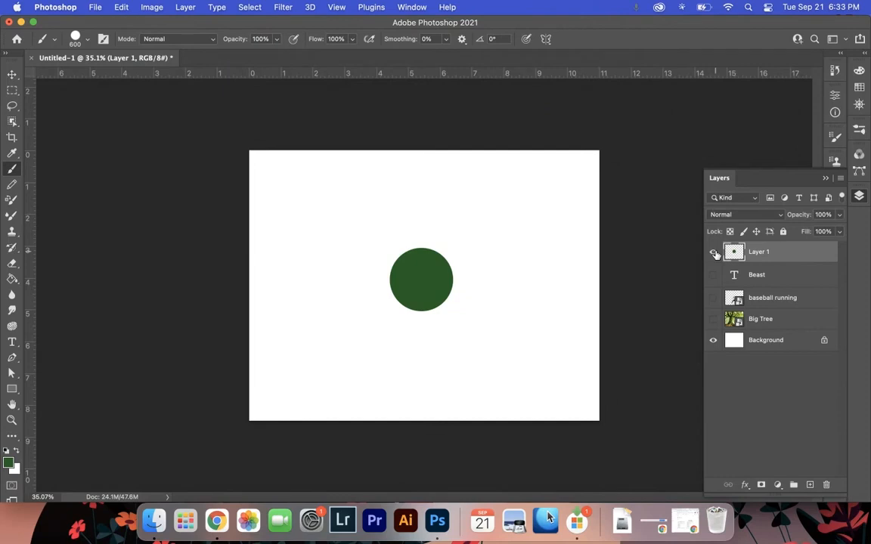
# Paint a broad, irregular dark green shape across the middle of the canvas on Layer 1 and hide that layer.
pyautogui.moveTo(425, 284)
pyautogui.mouseDown()
pyautogui.moveTo(387, 328)
pyautogui.moveTo(333, 328)
pyautogui.moveTo(335, 300)
pyautogui.moveTo(369, 337)
pyautogui.moveTo(487, 326)
pyautogui.mouseUp()
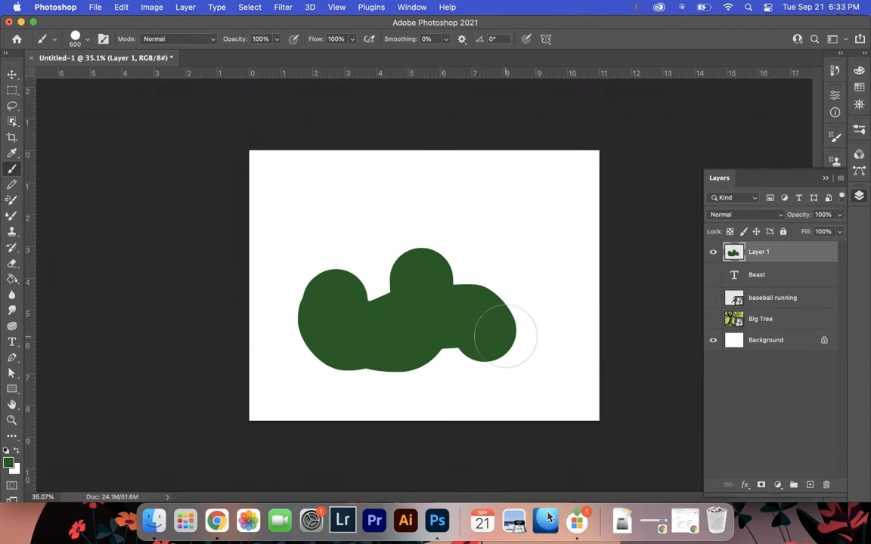
pyautogui.click(712, 254)
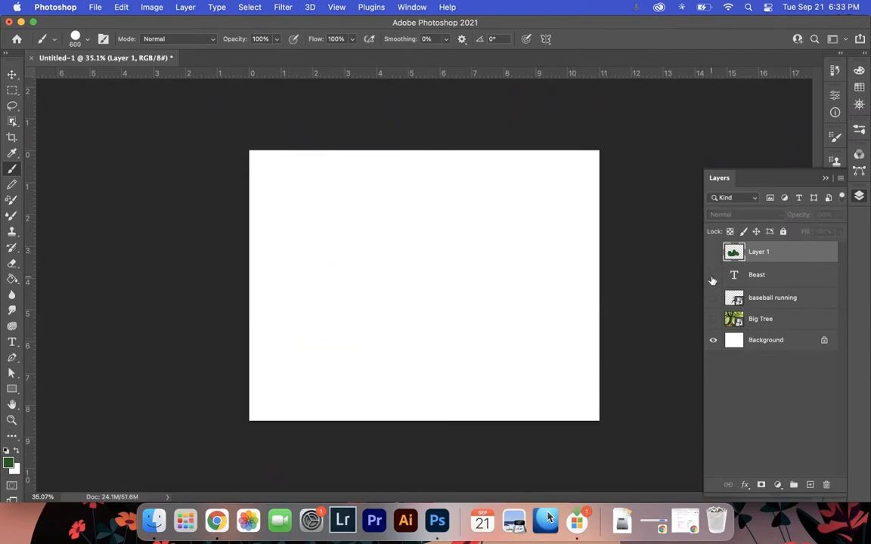
# View the Beast, baseball running and Big Tree layers one at a time, hiding each again after viewing.
pyautogui.click(712, 276)
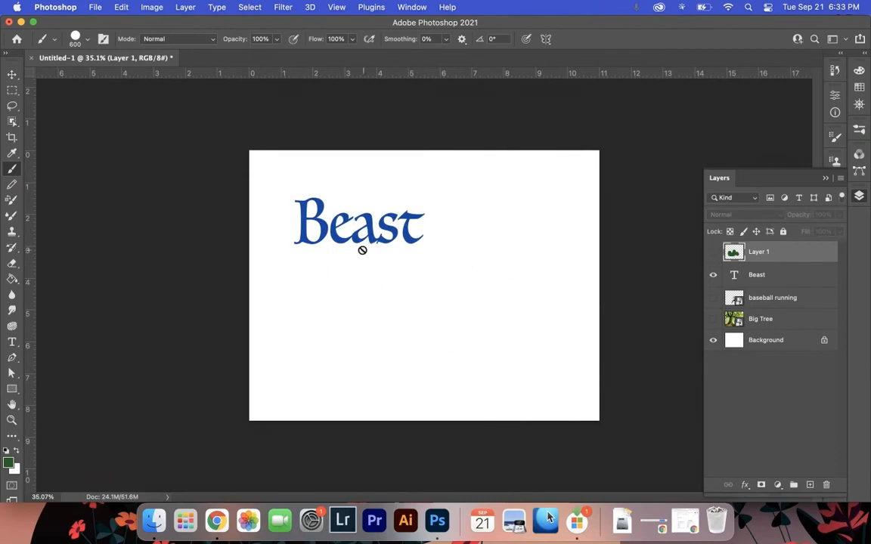
pyautogui.click(713, 275)
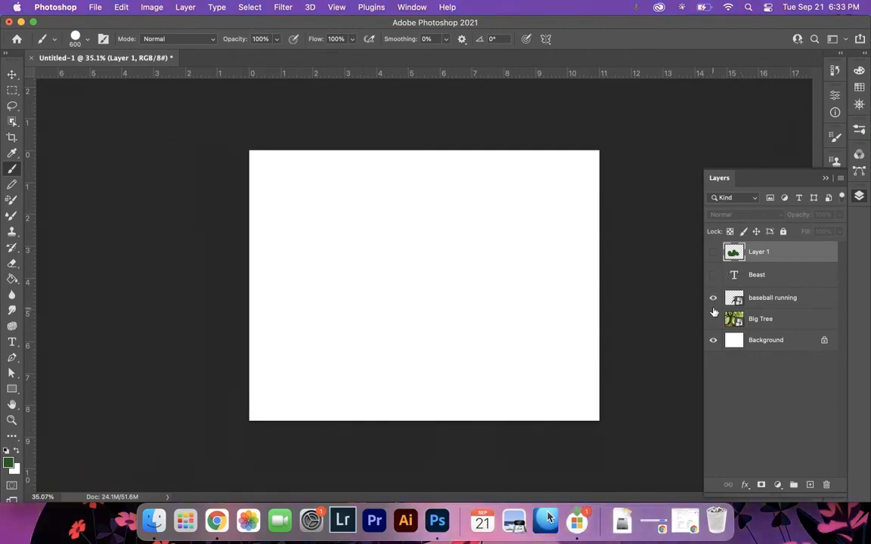
pyautogui.click(712, 298)
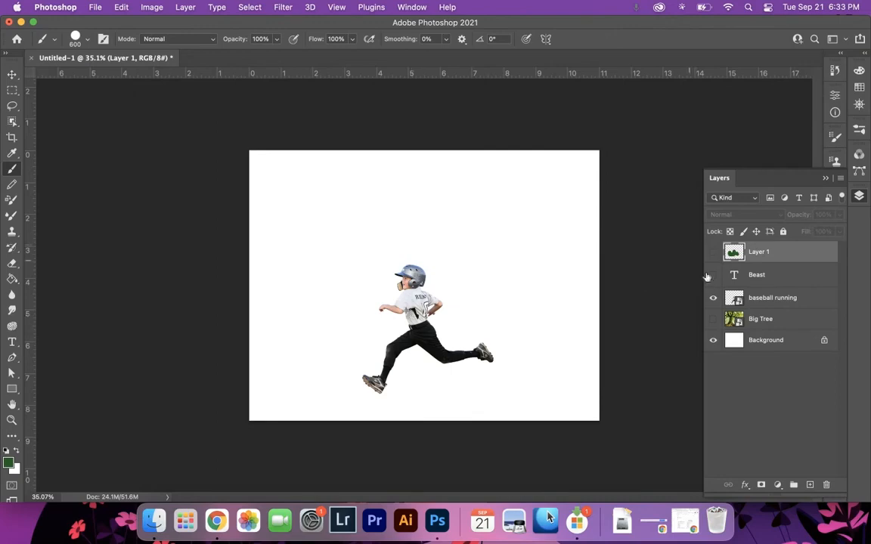
pyautogui.click(714, 297)
pyautogui.click(713, 319)
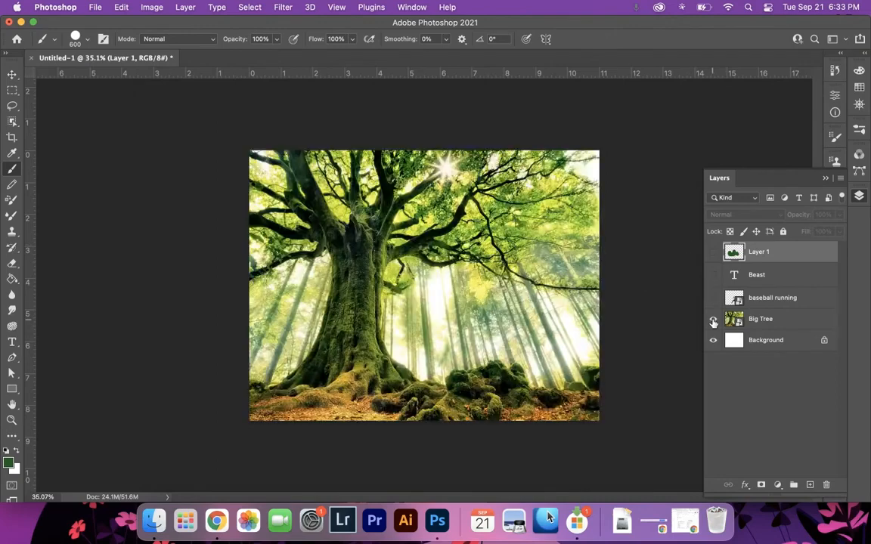
pyautogui.click(713, 320)
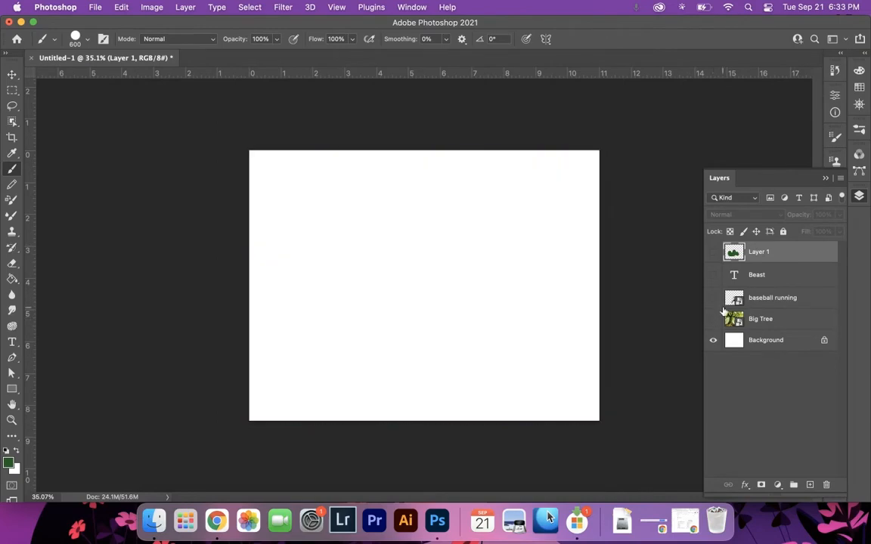
# Make the Beast text layer visible and add a Drop Shadow effect to it.
pyautogui.click(746, 276)
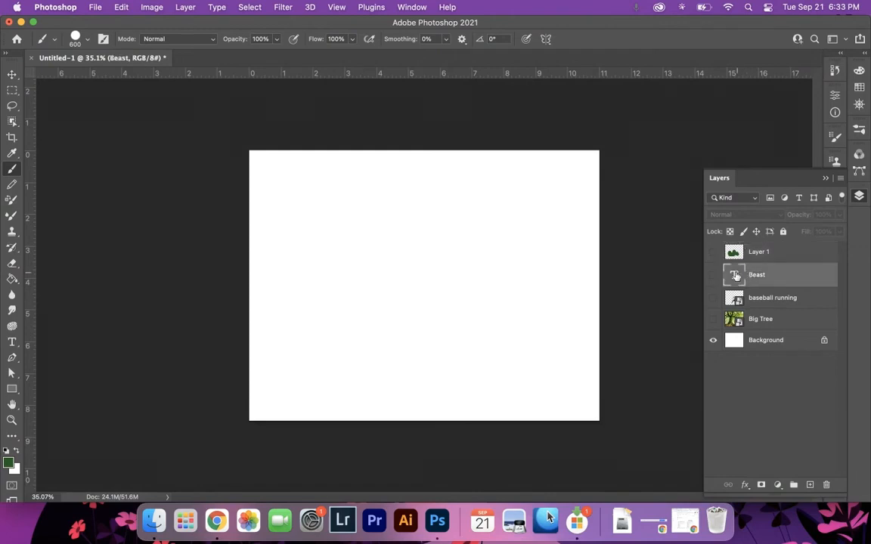
pyautogui.click(714, 277)
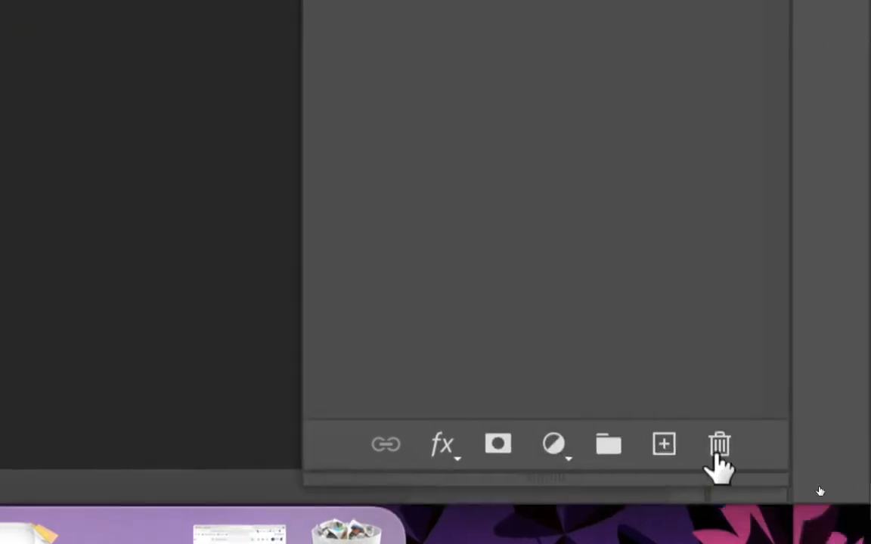
pyautogui.click(449, 446)
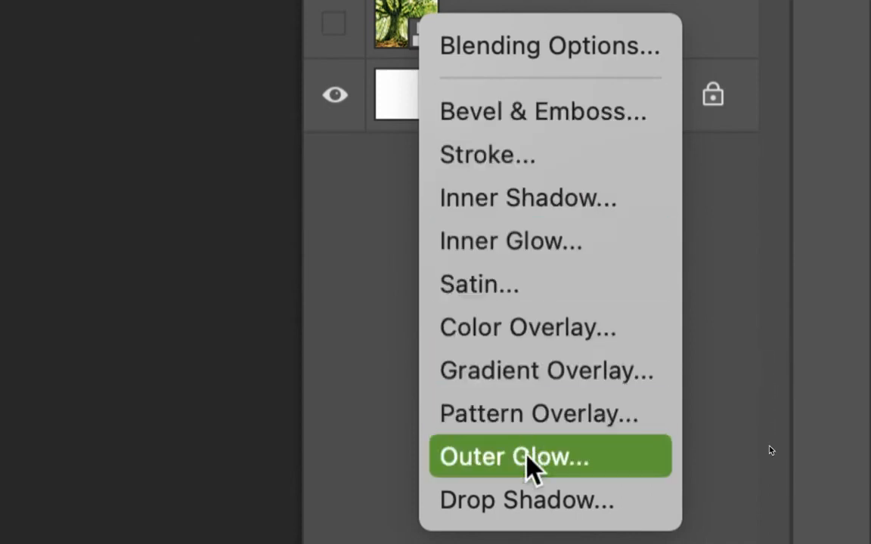
pyautogui.click(520, 498)
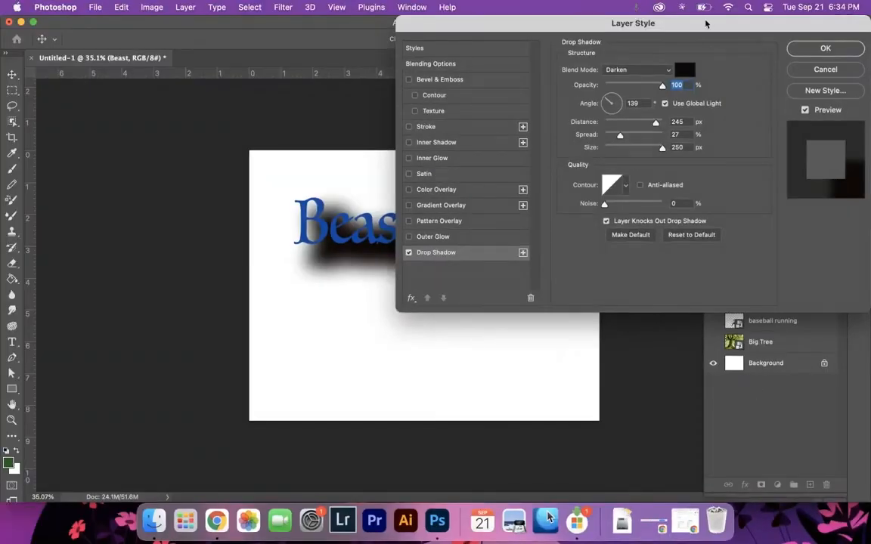
pyautogui.moveTo(706, 23); pyautogui.dragTo(662, 80)
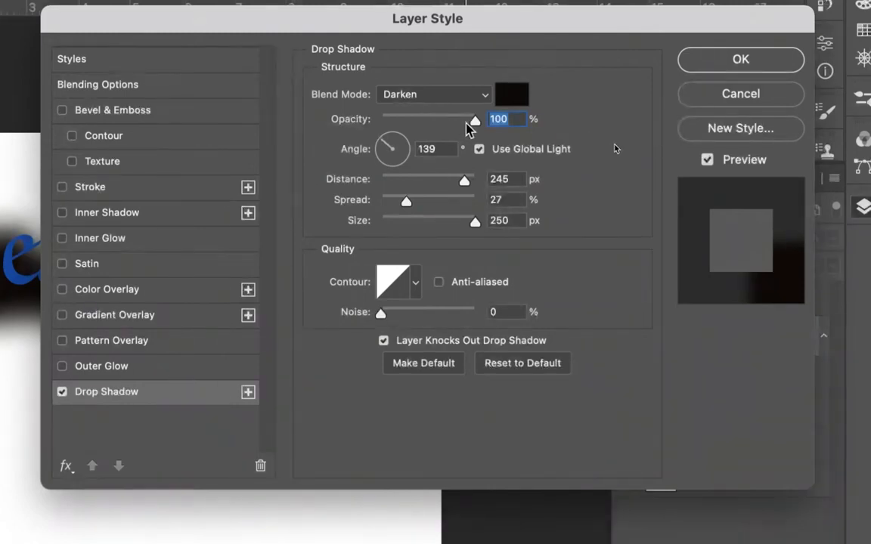
# Set the drop shadow to 51% opacity, 48° angle, 89 px distance, 27% spread and 250 px size, and apply it.
pyautogui.moveTo(476, 125); pyautogui.dragTo(430, 123)
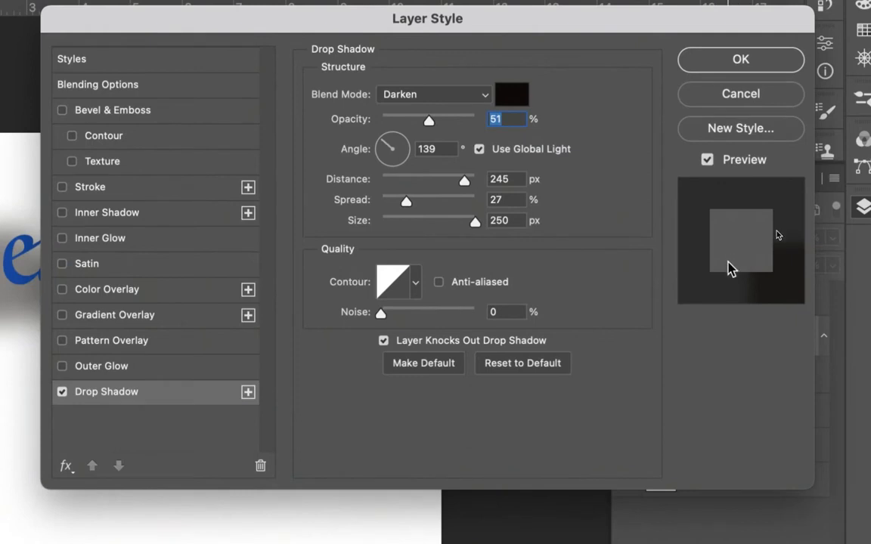
pyautogui.moveTo(388, 146); pyautogui.dragTo(408, 150)
pyautogui.moveTo(465, 180)
pyautogui.mouseDown()
pyautogui.moveTo(438, 185)
pyautogui.moveTo(462, 180)
pyautogui.moveTo(451, 180)
pyautogui.mouseUp()
pyautogui.moveTo(404, 206)
pyautogui.mouseDown()
pyautogui.moveTo(445, 208)
pyautogui.moveTo(408, 208)
pyautogui.mouseUp()
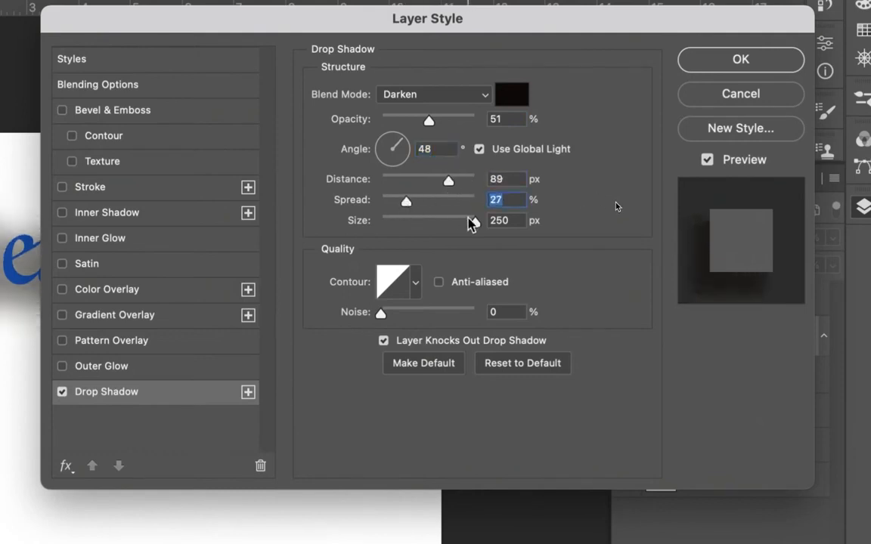
pyautogui.moveTo(476, 229); pyautogui.dragTo(499, 229)
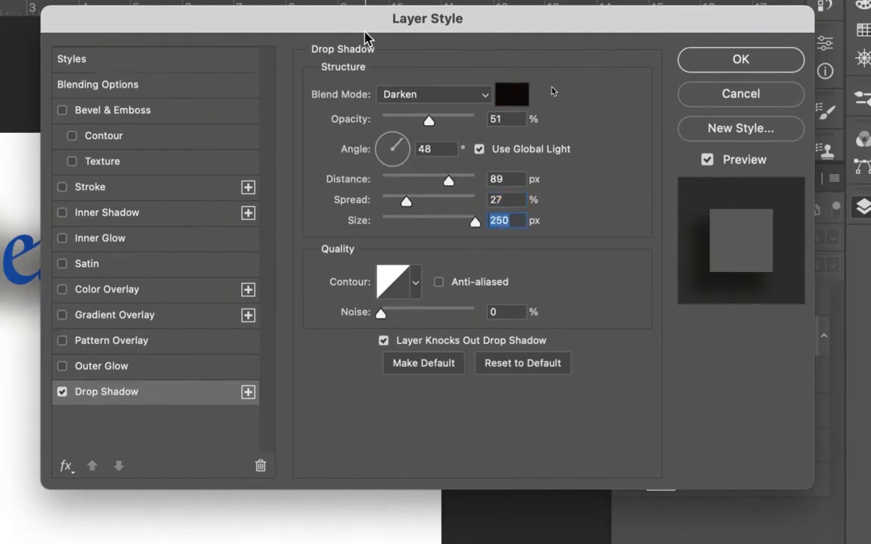
pyautogui.moveTo(362, 17); pyautogui.dragTo(362, 21)
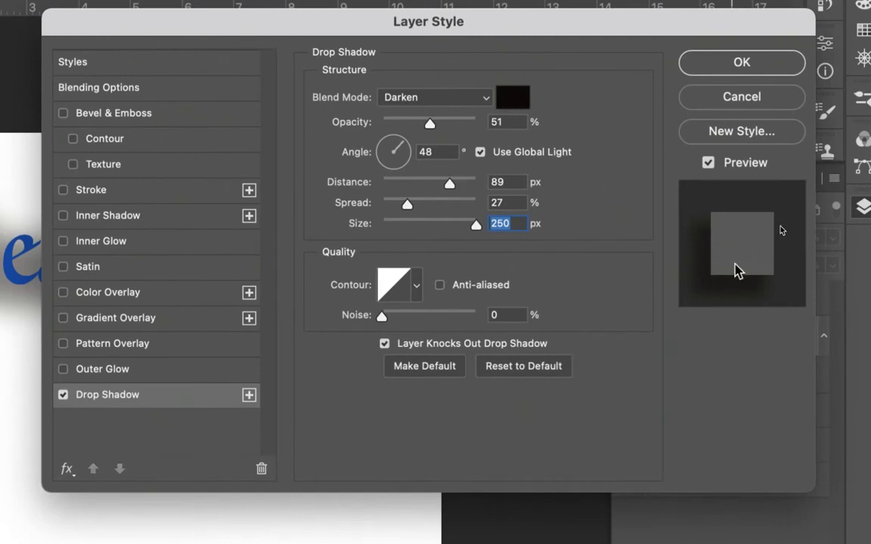
pyautogui.moveTo(364, 19); pyautogui.dragTo(536, 16)
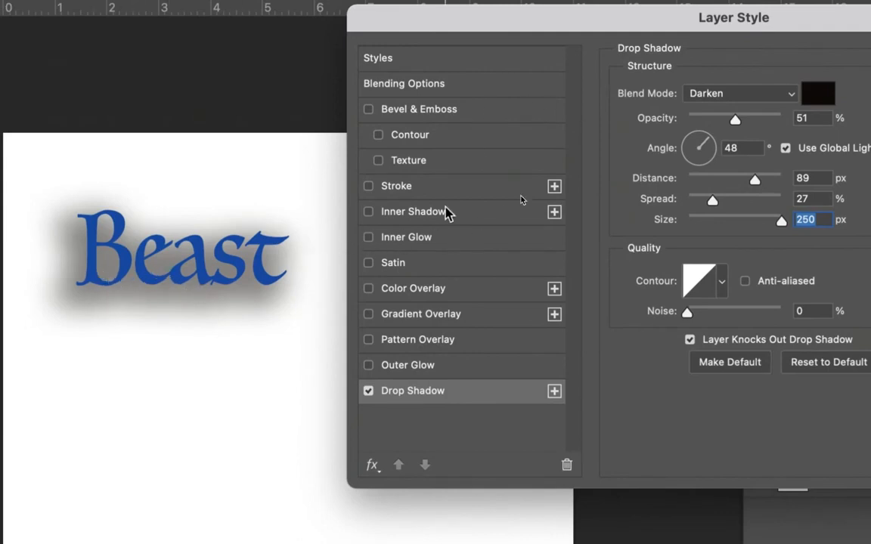
pyautogui.moveTo(647, 31); pyautogui.dragTo(608, 29)
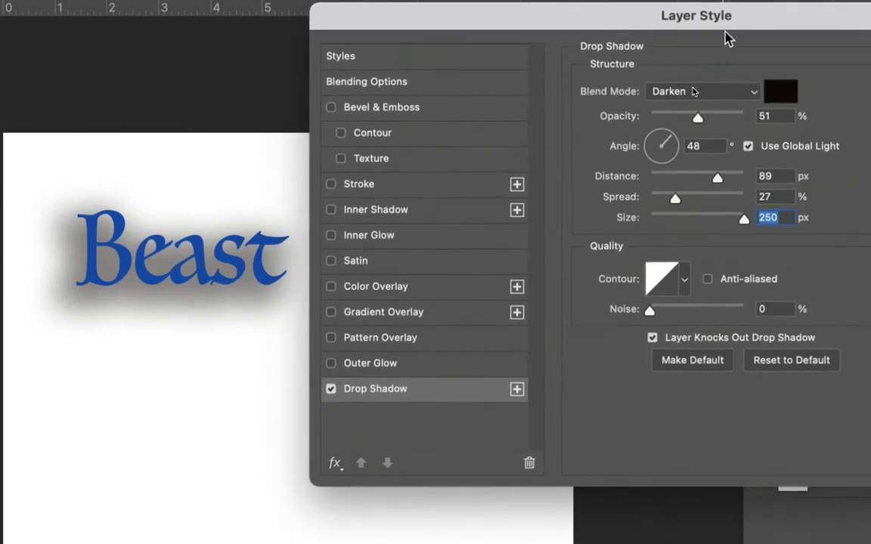
pyautogui.moveTo(720, 44); pyautogui.dragTo(687, 29)
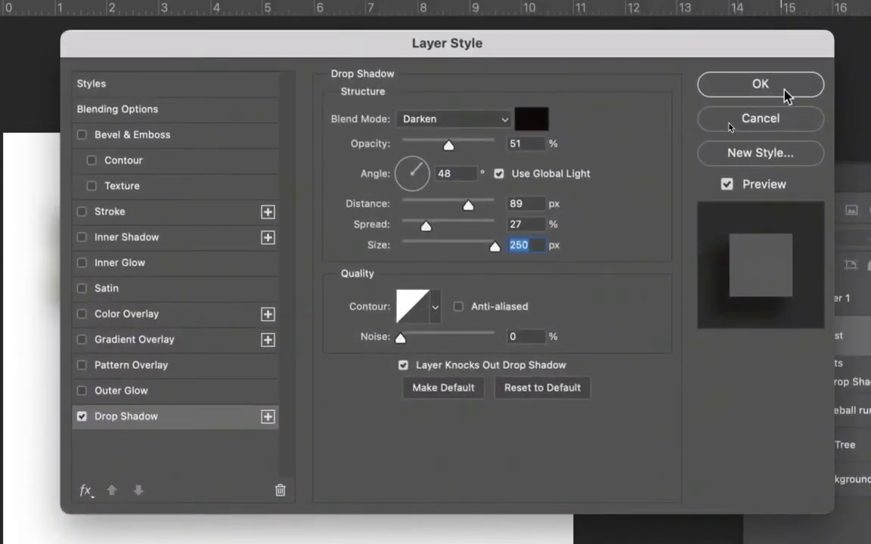
pyautogui.click(784, 92)
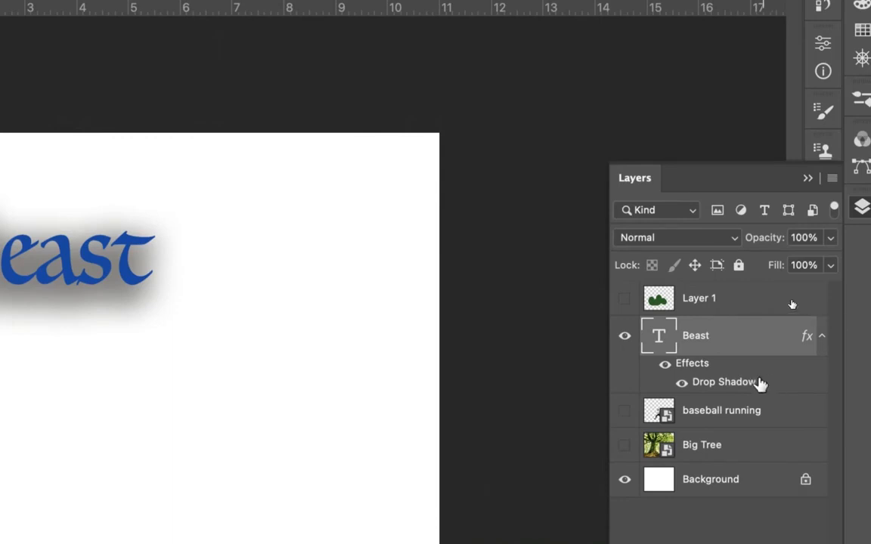
# Toggle the Beast layer's effects off and on, and try deleting them before undoing the deletion.
pyautogui.click(666, 366)
pyautogui.click(665, 366)
pyautogui.click(665, 366)
pyautogui.click(665, 366)
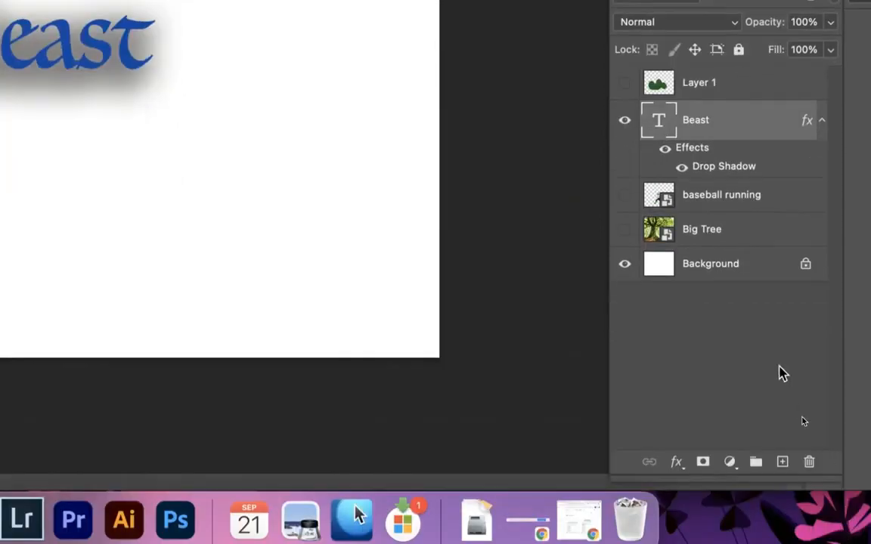
pyautogui.moveTo(701, 155); pyautogui.dragTo(809, 464)
pyautogui.press('super+z')
# Add a Bevel & Emboss effect to the Beast layer and give it a turquoise highlight color.
pyautogui.click(676, 462)
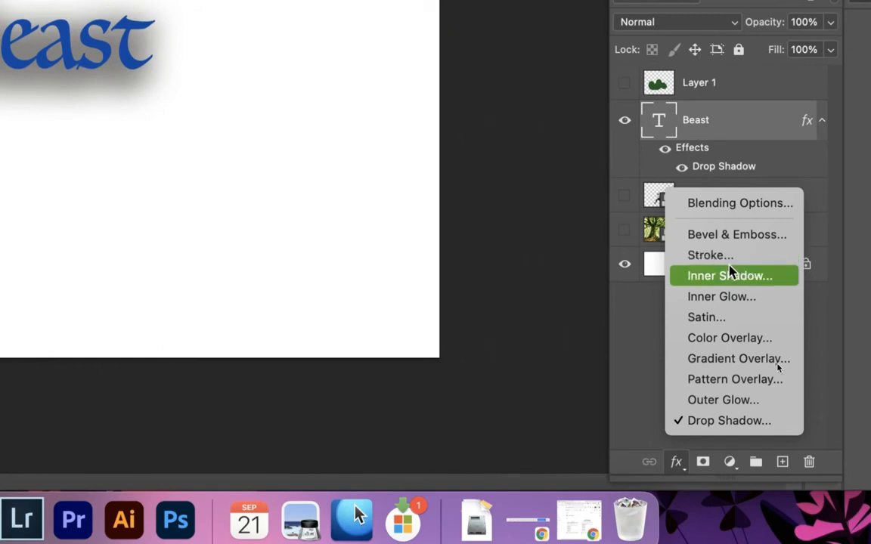
pyautogui.click(724, 239)
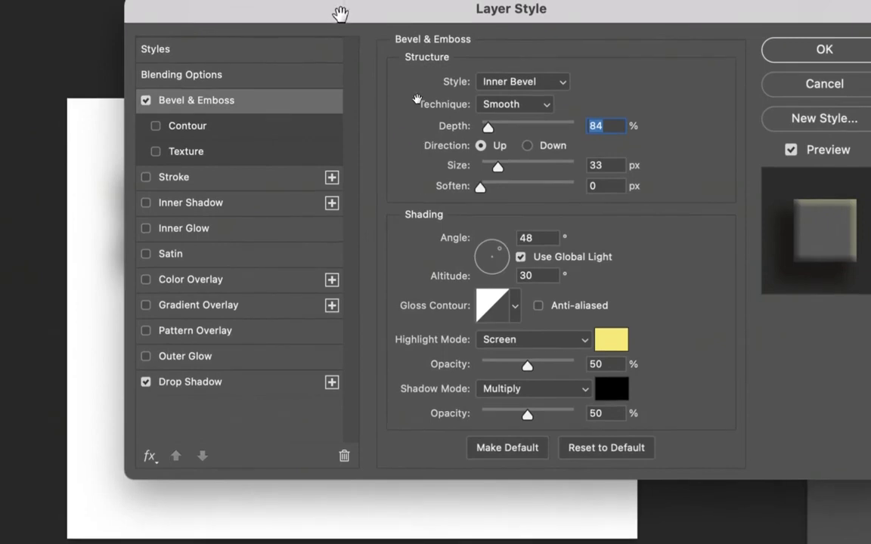
pyautogui.moveTo(338, 11); pyautogui.dragTo(295, 40)
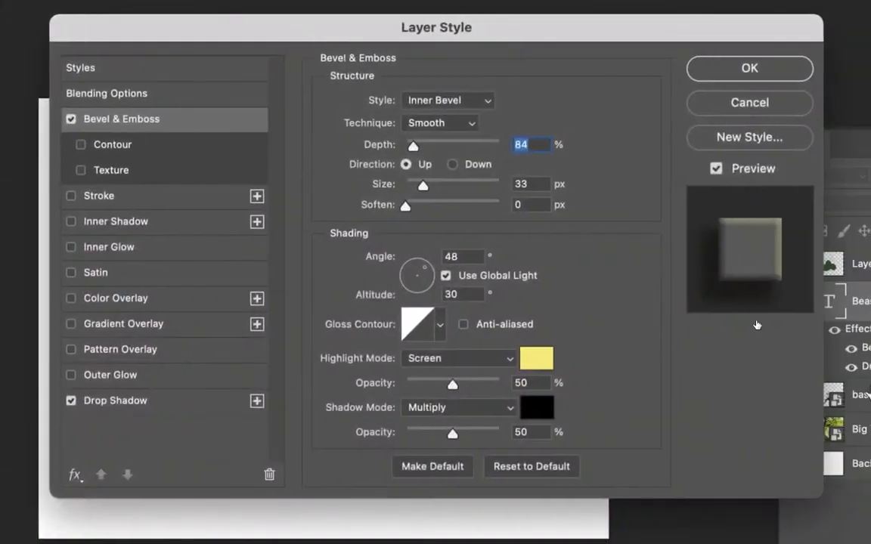
pyautogui.click(529, 361)
pyautogui.click(110, 380)
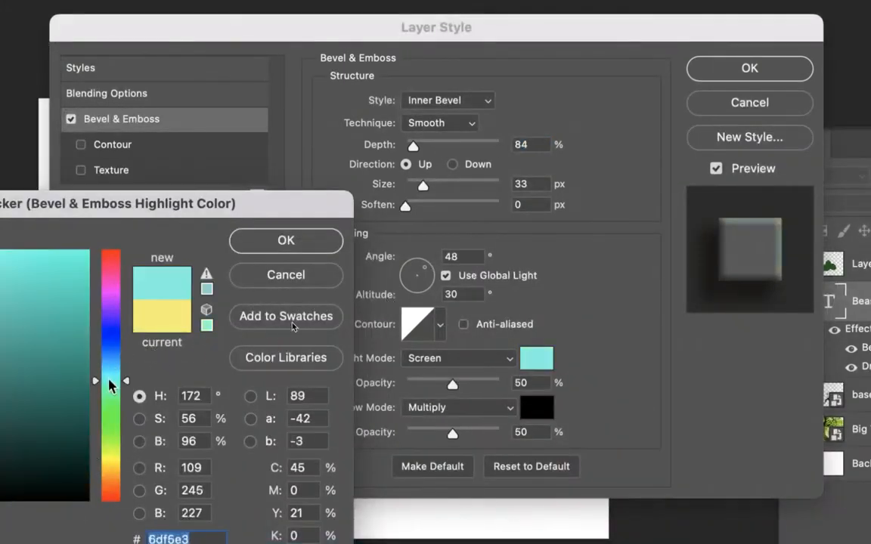
pyautogui.moveTo(23, 258); pyautogui.dragTo(21, 260)
pyautogui.click(302, 242)
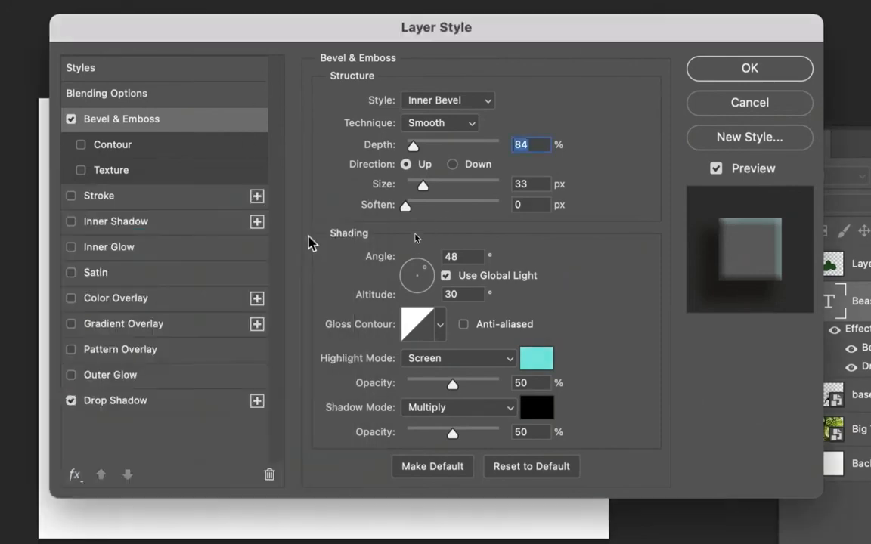
# Change the Bevel & Emboss shadow color to a medium purple.
pyautogui.moveTo(296, 25); pyautogui.dragTo(281, 47)
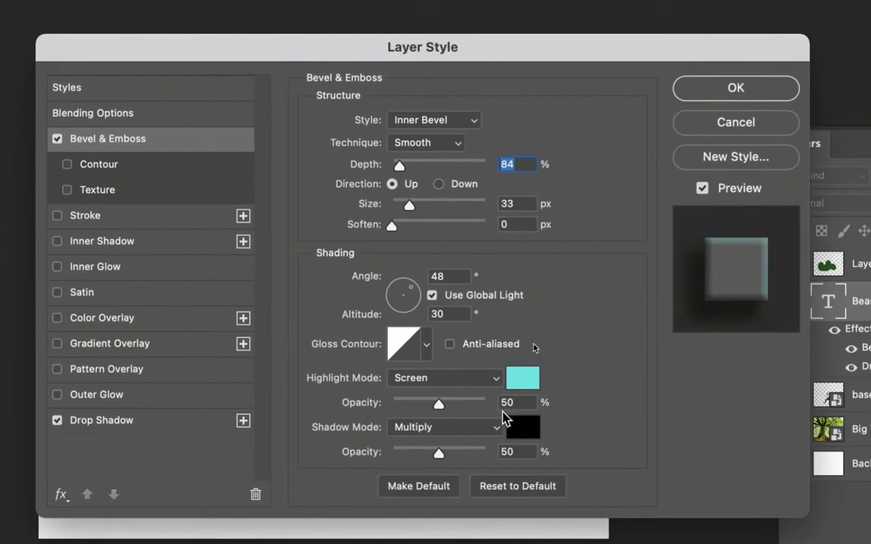
pyautogui.click(521, 428)
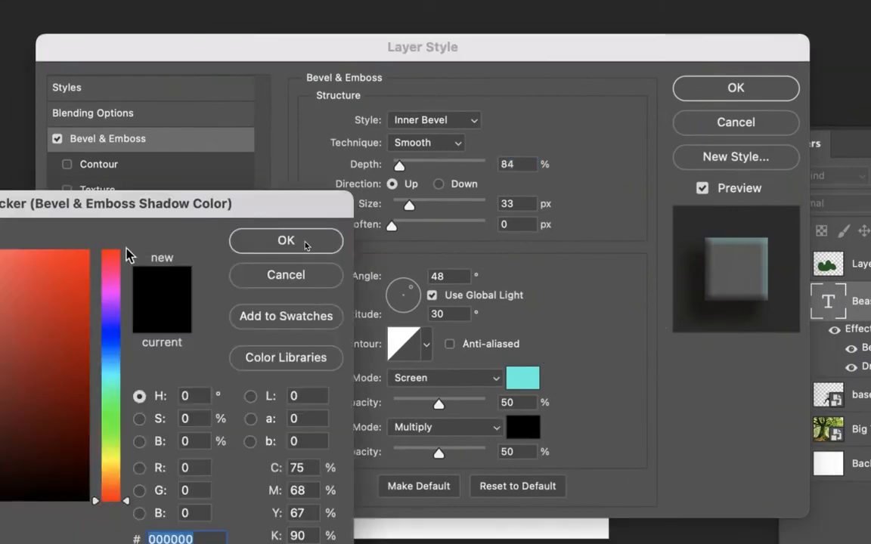
pyautogui.moveTo(182, 204); pyautogui.dragTo(480, 114)
pyautogui.moveTo(314, 193); pyautogui.dragTo(321, 188)
pyautogui.moveTo(432, 228); pyautogui.dragTo(433, 227)
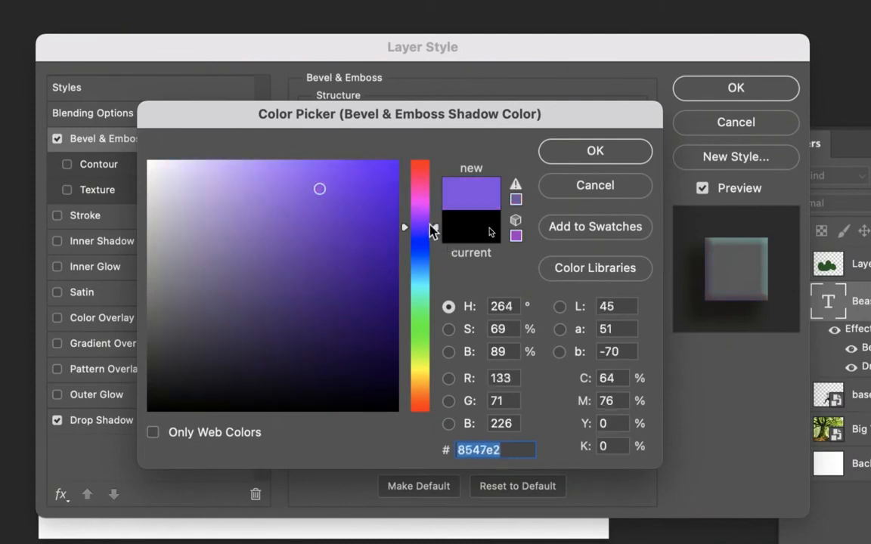
pyautogui.moveTo(325, 215); pyautogui.dragTo(321, 237)
pyautogui.click(595, 150)
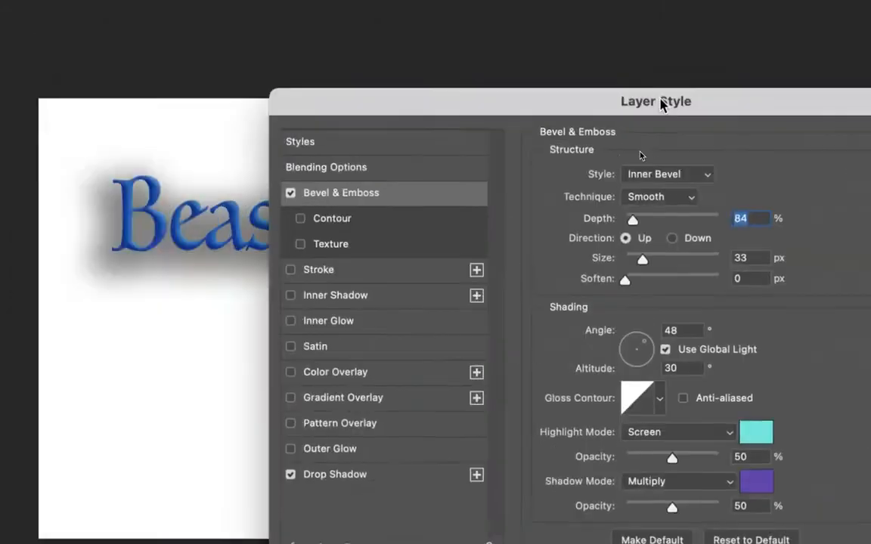
# Set the bevel's depth to 344%, size to 21 px and soften to 4 px, and apply the layer style.
pyautogui.moveTo(661, 104); pyautogui.dragTo(711, 30)
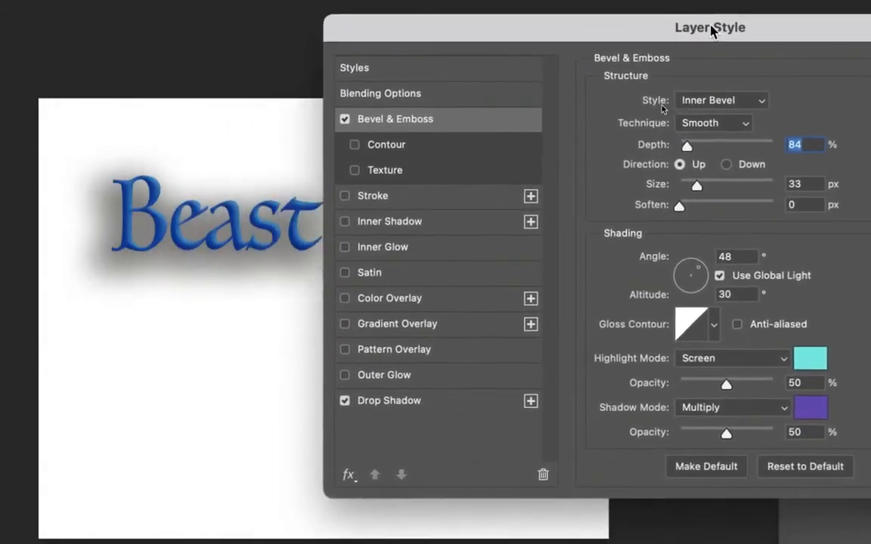
pyautogui.moveTo(687, 146); pyautogui.dragTo(712, 154)
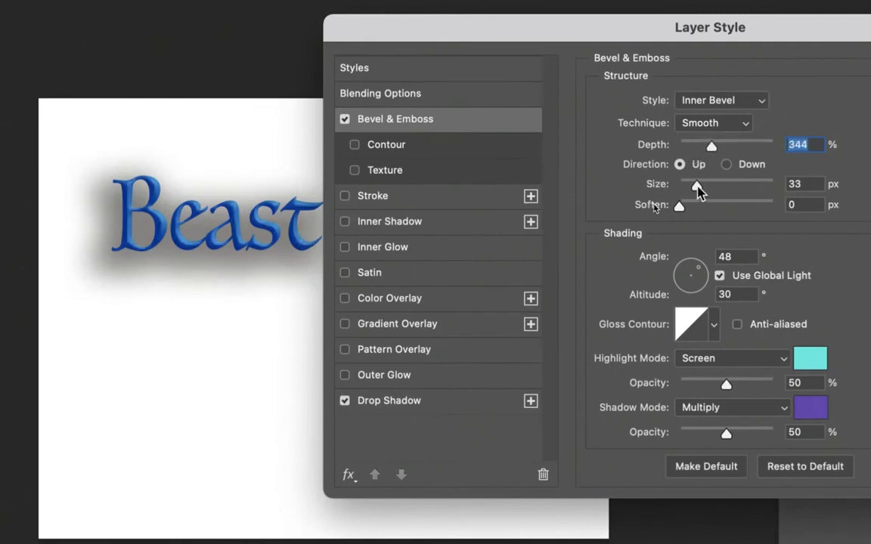
pyautogui.moveTo(696, 188)
pyautogui.mouseDown()
pyautogui.moveTo(724, 189)
pyautogui.moveTo(692, 192)
pyautogui.mouseUp()
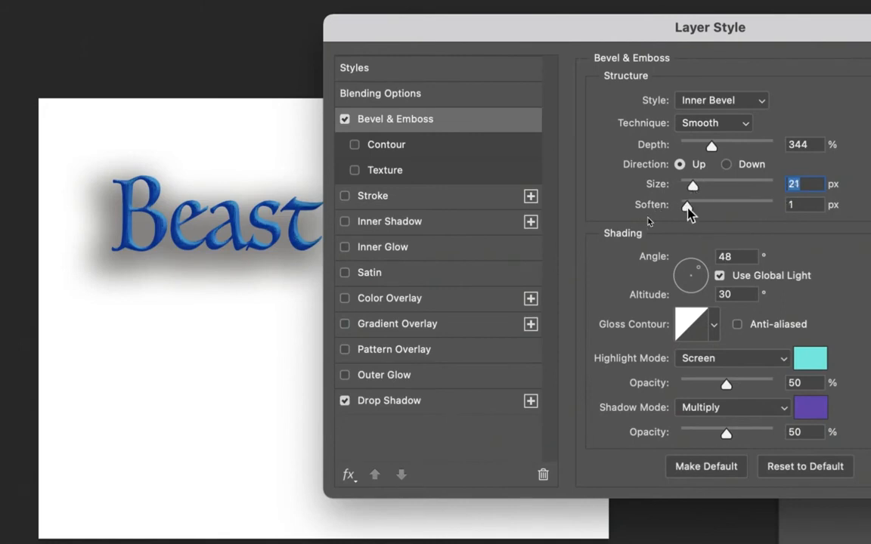
pyautogui.moveTo(686, 208); pyautogui.dragTo(700, 208)
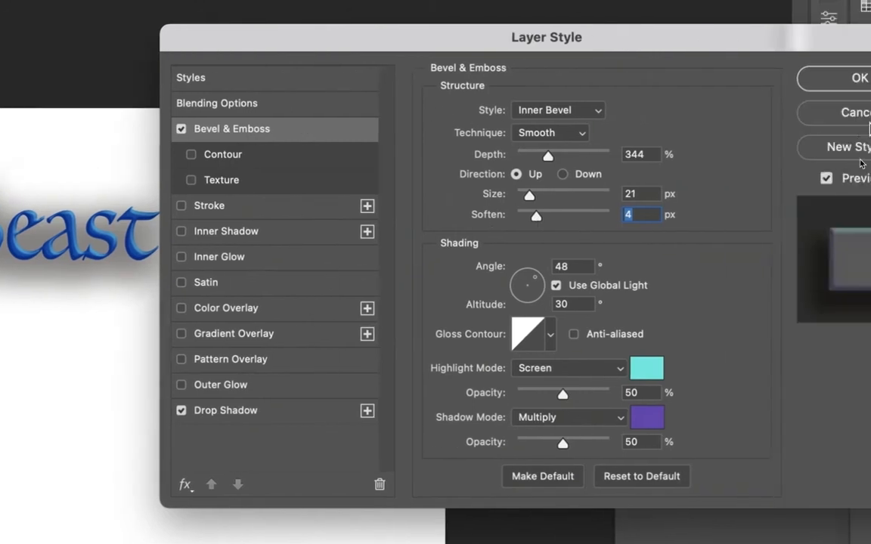
pyautogui.click(854, 79)
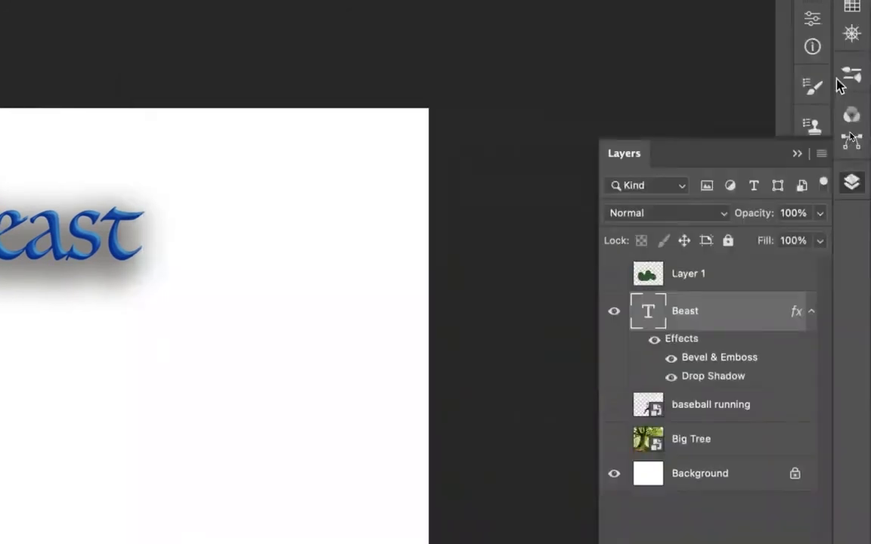
# Toggle the Beast layer's Bevel & Emboss and Drop Shadow effects off and on individually to compare their looks.
pyautogui.click(670, 360)
pyautogui.click(670, 359)
pyautogui.click(670, 359)
pyautogui.click(670, 359)
pyautogui.click(670, 376)
pyautogui.click(670, 375)
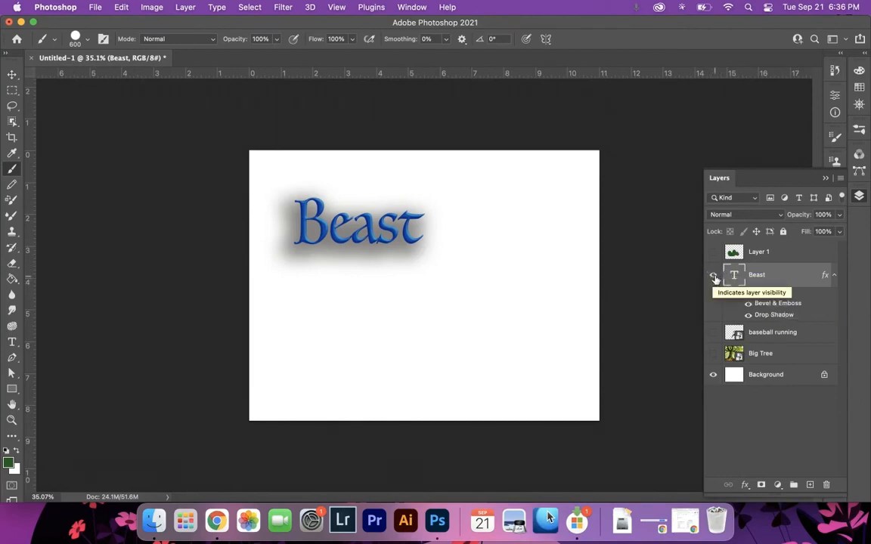
# Hide the Beast layer, then show Layer 1 and add an Inner Glow effect to it.
pyautogui.click(714, 277)
pyautogui.click(713, 252)
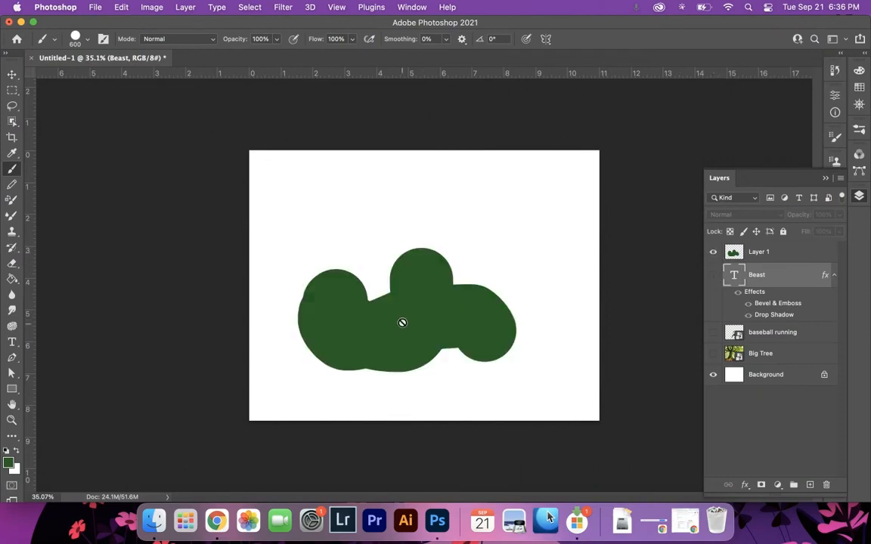
pyautogui.click(771, 252)
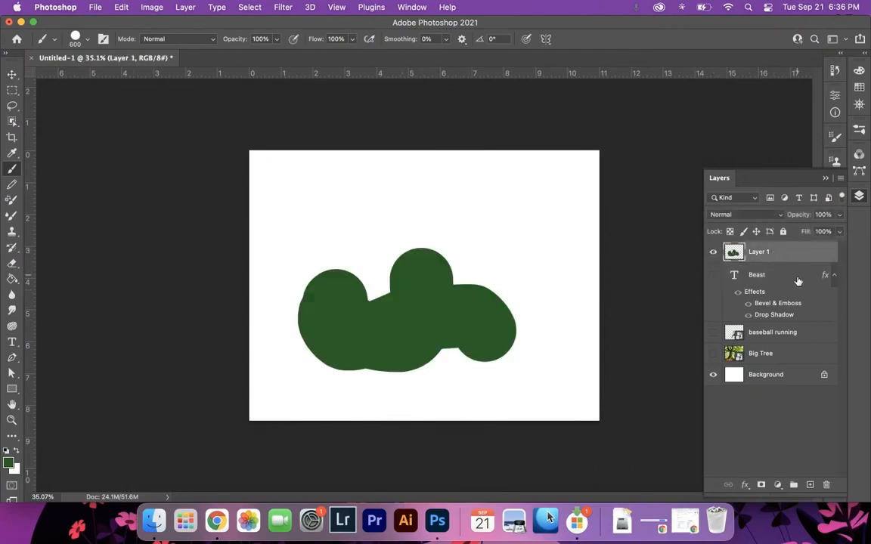
pyautogui.click(746, 485)
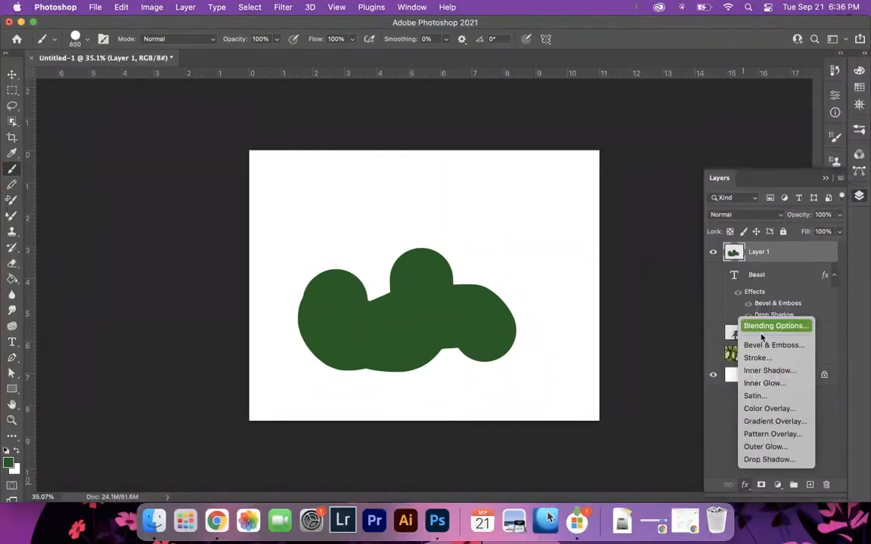
pyautogui.click(776, 384)
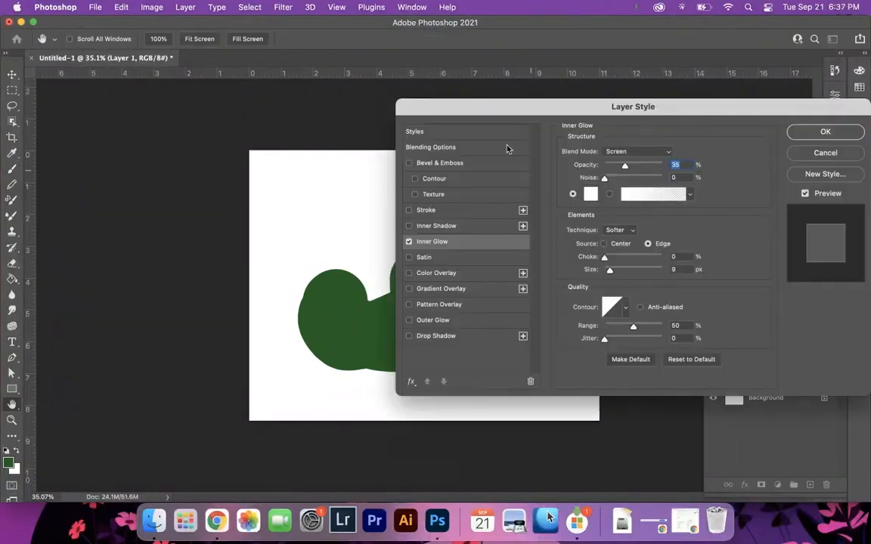
pyautogui.moveTo(489, 119); pyautogui.dragTo(538, 103)
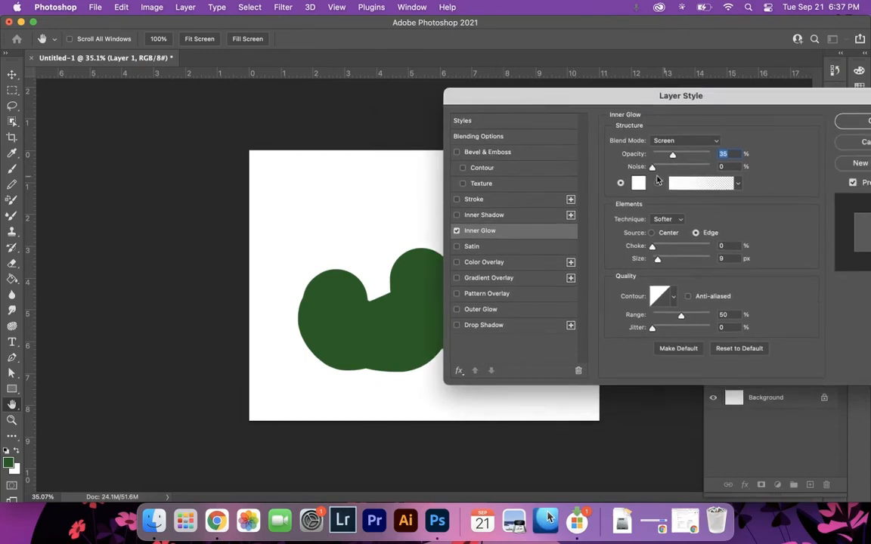
# Set Layer 1's Inner Glow choke to 24%, size to 163 px, range to 74% and opacity to 58%.
pyautogui.moveTo(653, 249)
pyautogui.mouseDown()
pyautogui.moveTo(678, 252)
pyautogui.moveTo(670, 264)
pyautogui.moveTo(691, 264)
pyautogui.moveTo(666, 247)
pyautogui.mouseUp()
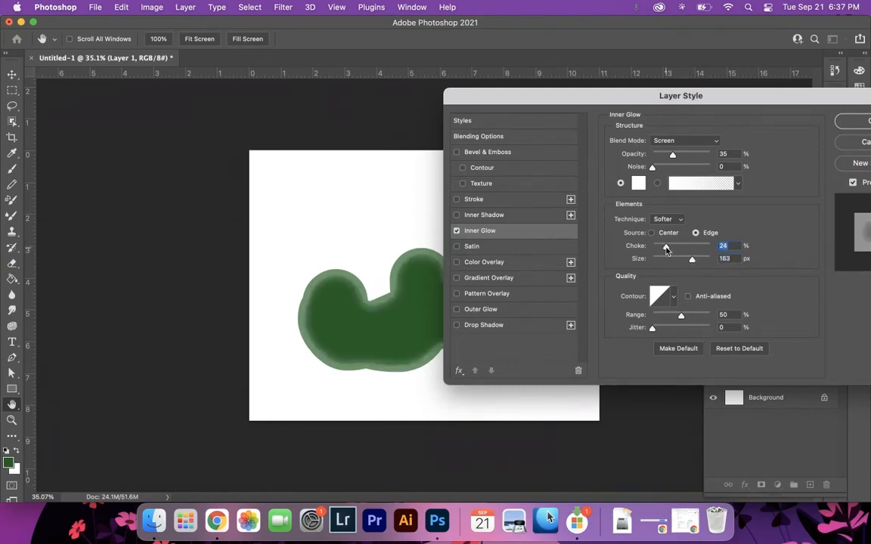
pyautogui.moveTo(594, 111); pyautogui.dragTo(605, 69)
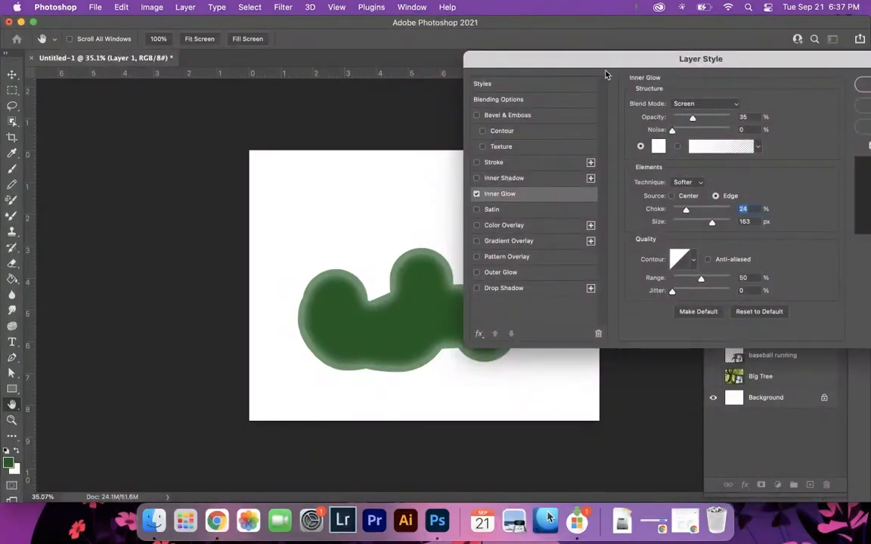
pyautogui.moveTo(702, 281)
pyautogui.mouseDown()
pyautogui.moveTo(714, 282)
pyautogui.moveTo(671, 284)
pyautogui.moveTo(717, 288)
pyautogui.mouseUp()
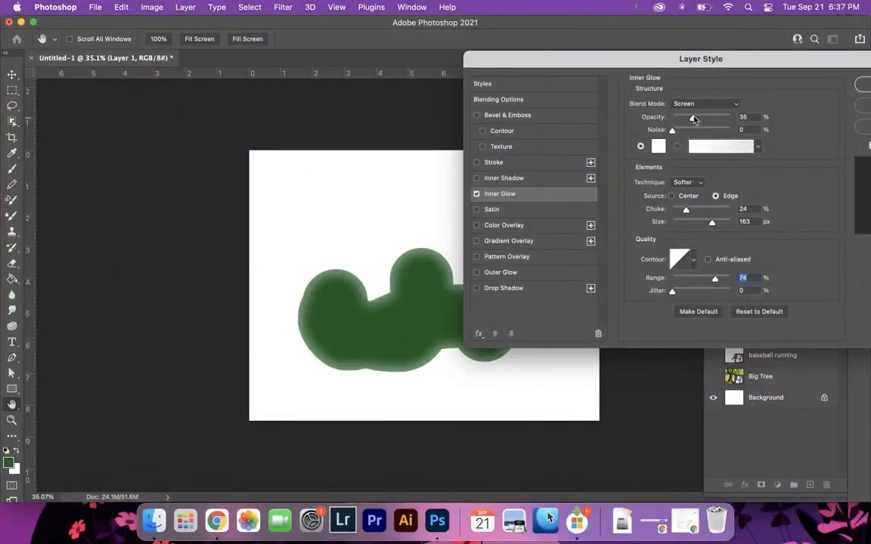
pyautogui.moveTo(694, 123)
pyautogui.mouseDown()
pyautogui.moveTo(733, 125)
pyautogui.moveTo(690, 123)
pyautogui.moveTo(707, 120)
pyautogui.mouseUp()
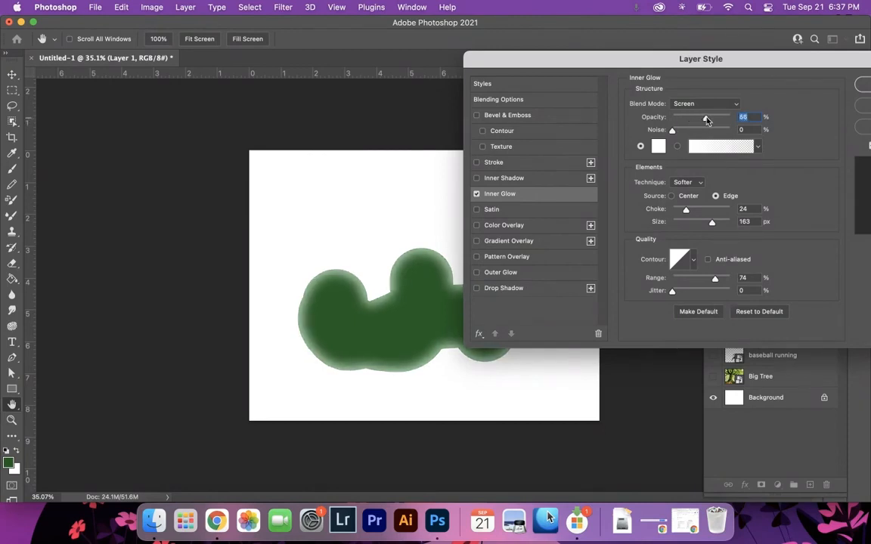
# Change the Inner Glow color to pale yellow f7f082 and apply the layer style.
pyautogui.moveTo(731, 69); pyautogui.dragTo(586, 64)
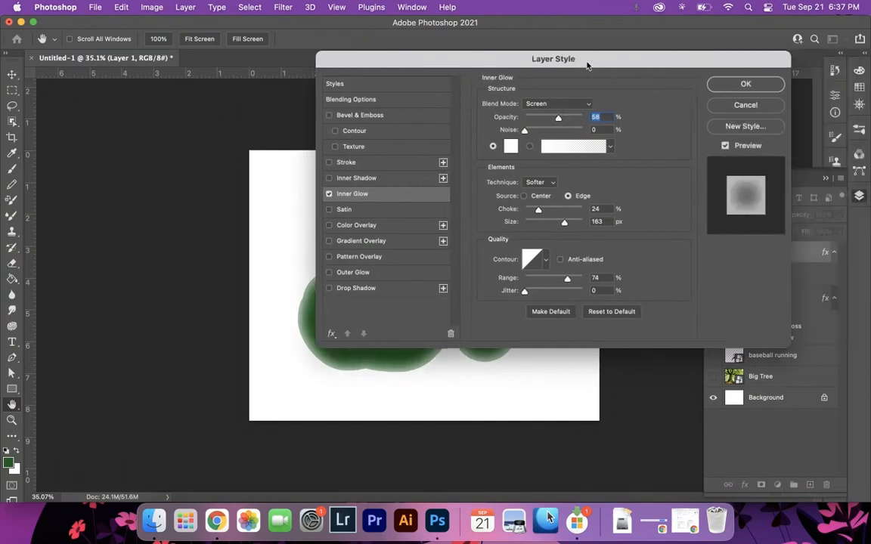
pyautogui.click(510, 145)
pyautogui.click(443, 219)
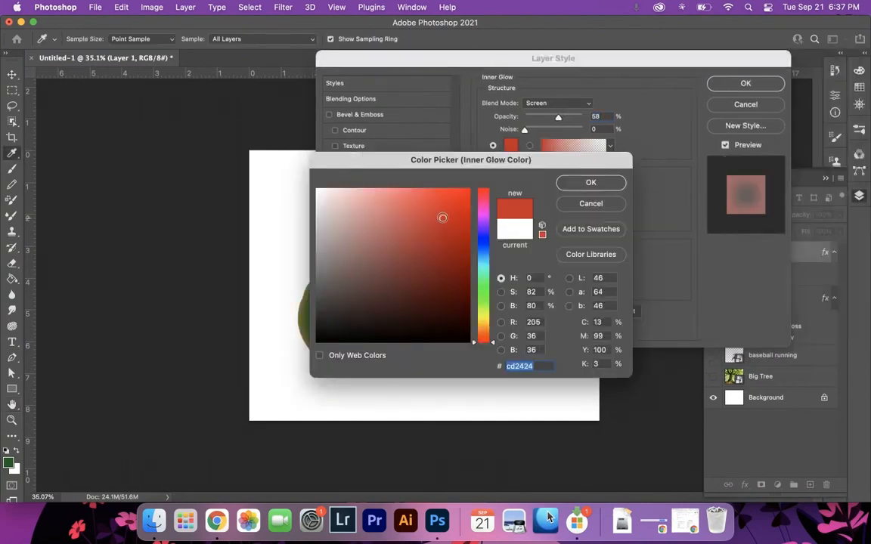
pyautogui.moveTo(476, 58); pyautogui.dragTo(594, 22)
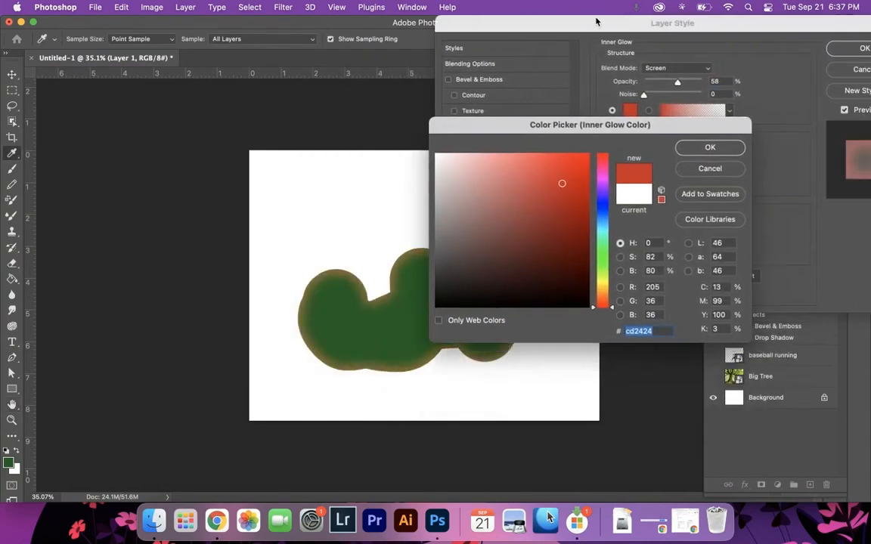
pyautogui.click(602, 286)
pyautogui.click(562, 171)
pyautogui.click(574, 164)
pyautogui.moveTo(574, 163)
pyautogui.mouseDown()
pyautogui.moveTo(577, 148)
pyautogui.moveTo(490, 152)
pyautogui.moveTo(507, 157)
pyautogui.mouseUp()
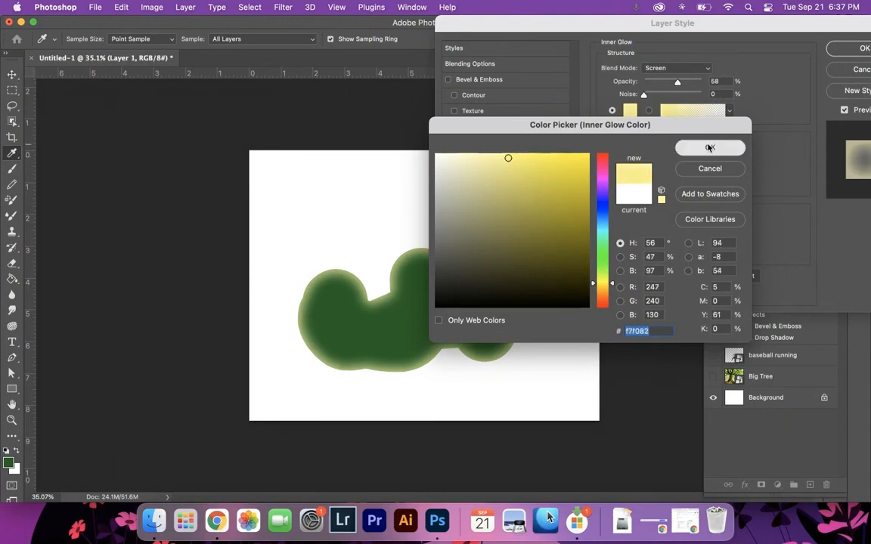
pyautogui.click(709, 146)
pyautogui.click(854, 48)
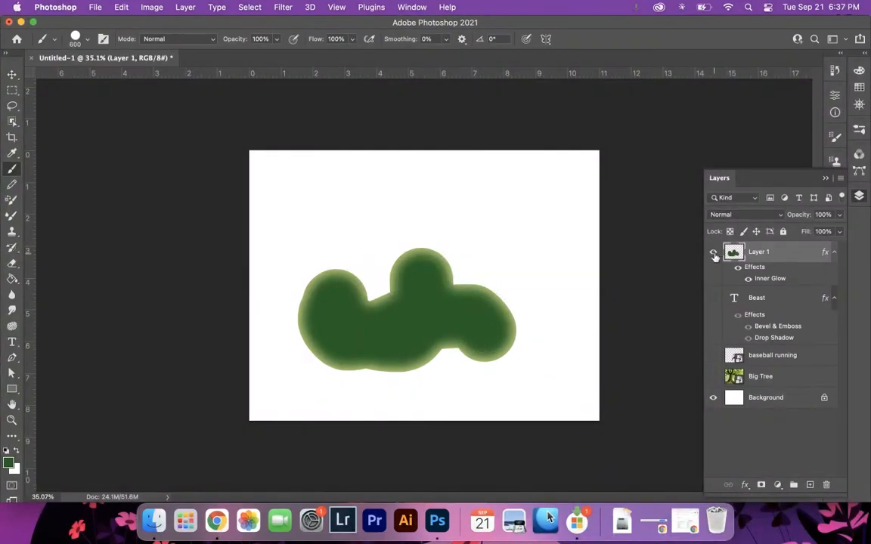
# Hide Layer 1, then show the baseball running layer and add a Drop Shadow effect to it.
pyautogui.click(713, 253)
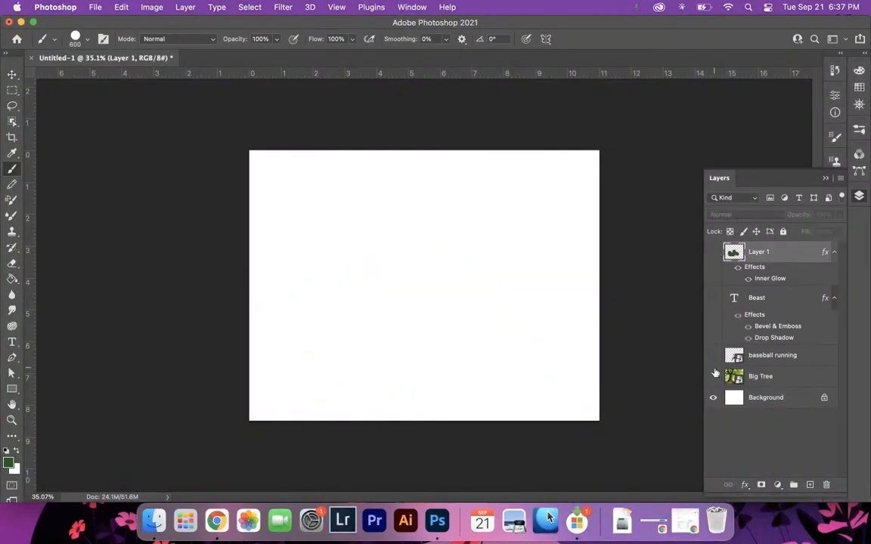
pyautogui.click(713, 355)
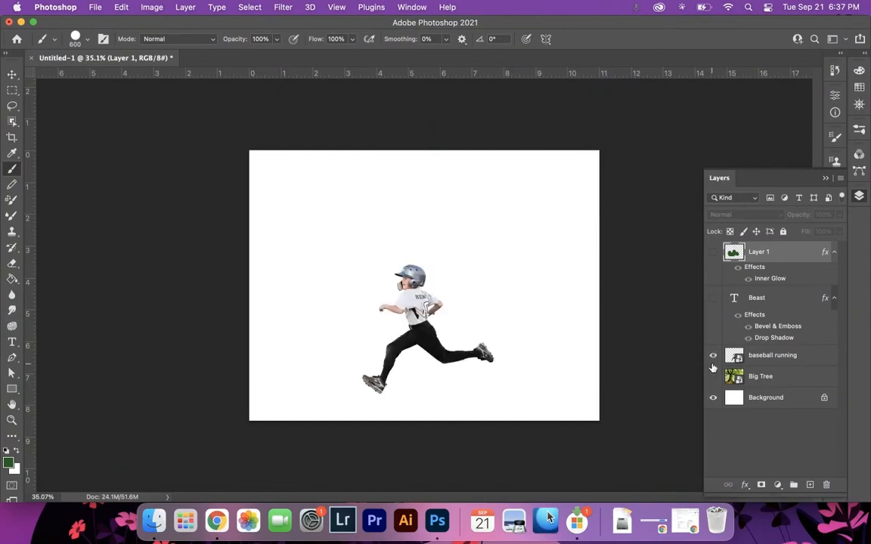
pyautogui.click(772, 362)
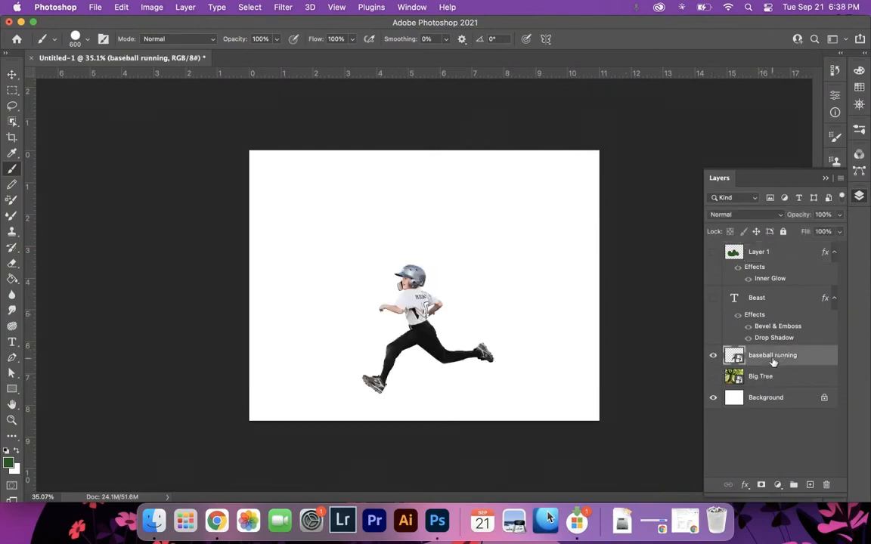
pyautogui.click(745, 484)
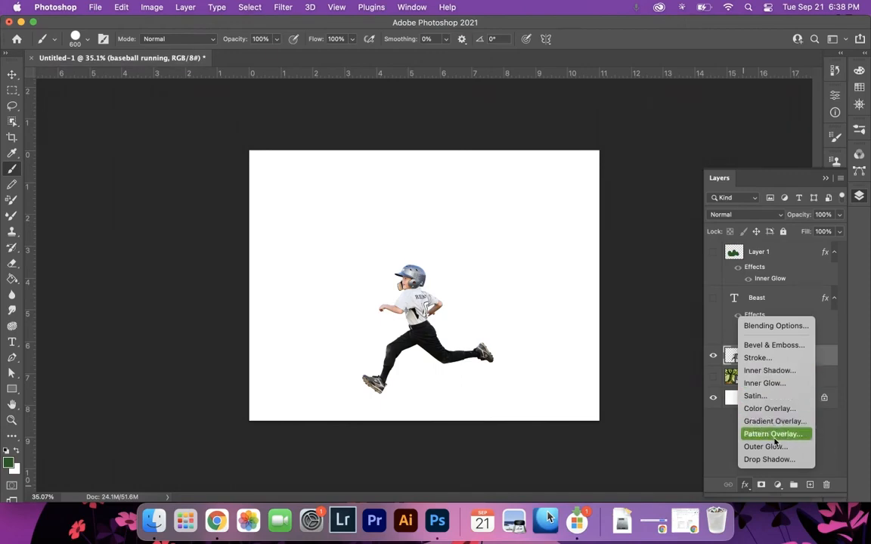
pyautogui.click(768, 459)
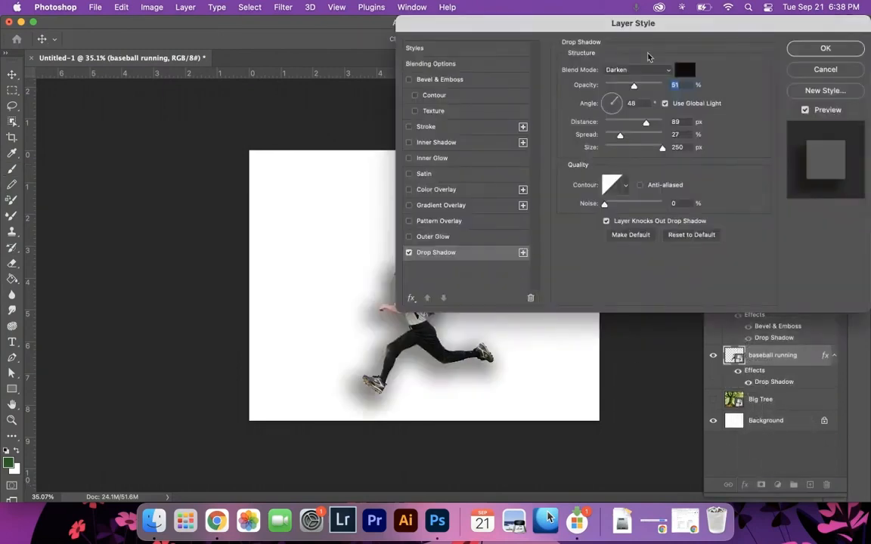
pyautogui.moveTo(621, 23); pyautogui.dragTo(642, 29)
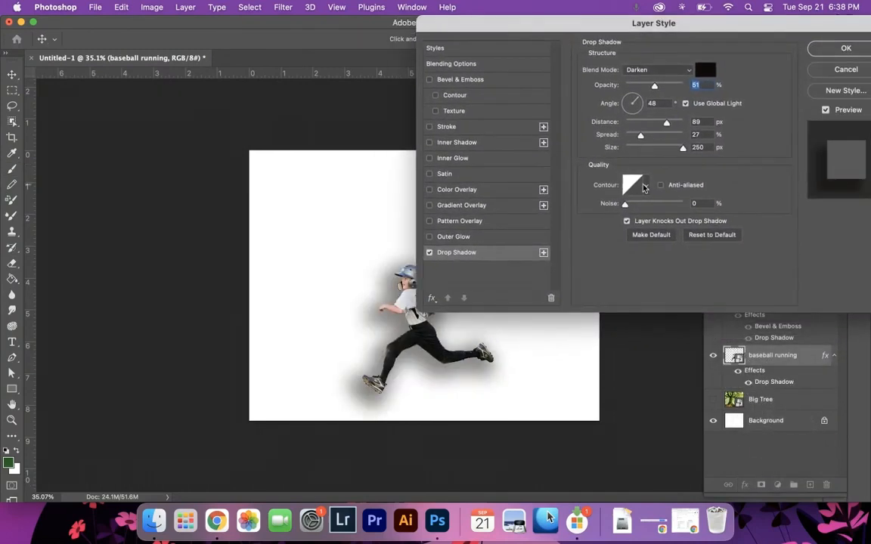
# Set the runner's shadow angle to -168°, spread to 18% and size to 138 px, increase its distance, and apply the style.
pyautogui.click(626, 103)
pyautogui.click(625, 105)
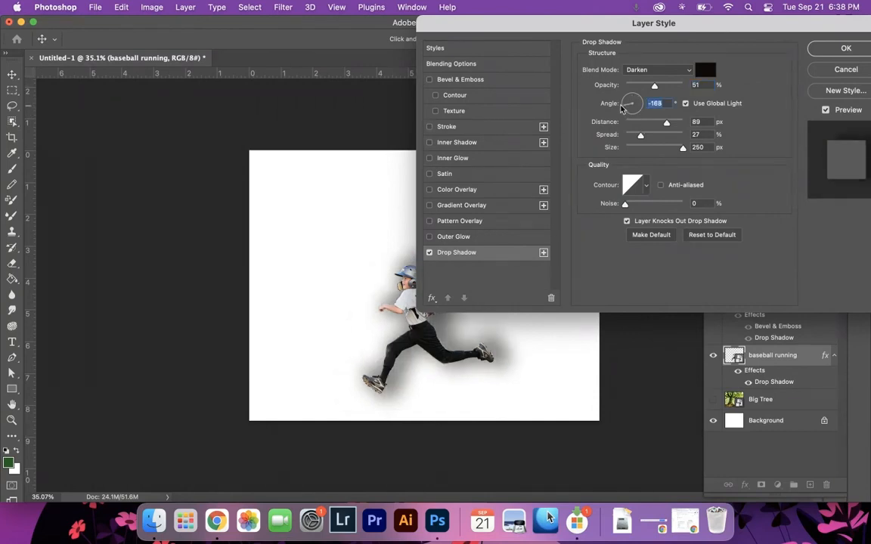
pyautogui.moveTo(664, 124); pyautogui.dragTo(635, 135)
pyautogui.moveTo(683, 150); pyautogui.dragTo(657, 150)
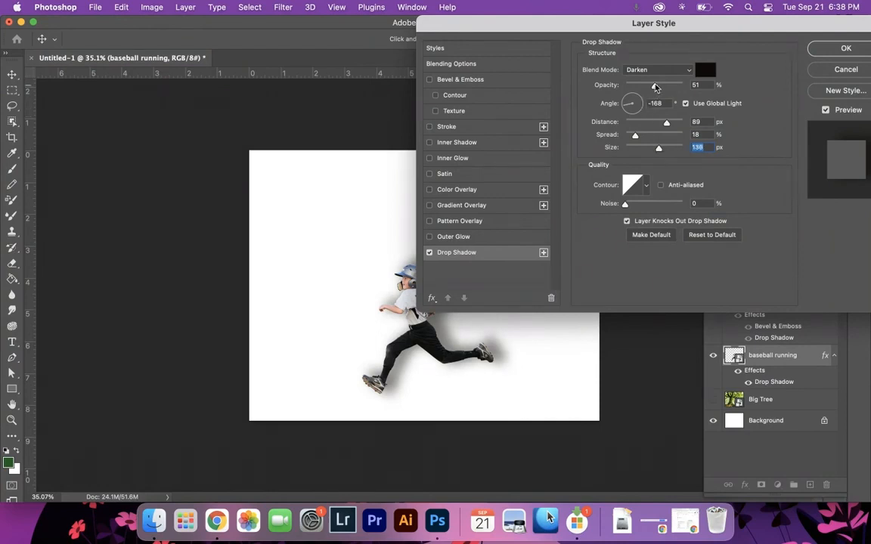
pyautogui.moveTo(667, 122); pyautogui.dragTo(677, 129)
pyautogui.click(846, 47)
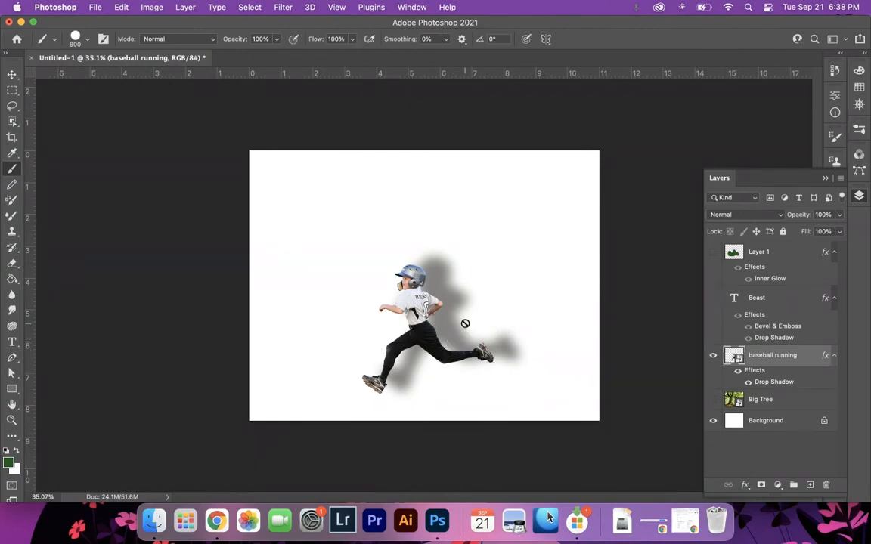
# Show the Big Tree layer behind the runner and look closely at the shadow against the photo.
pyautogui.click(713, 400)
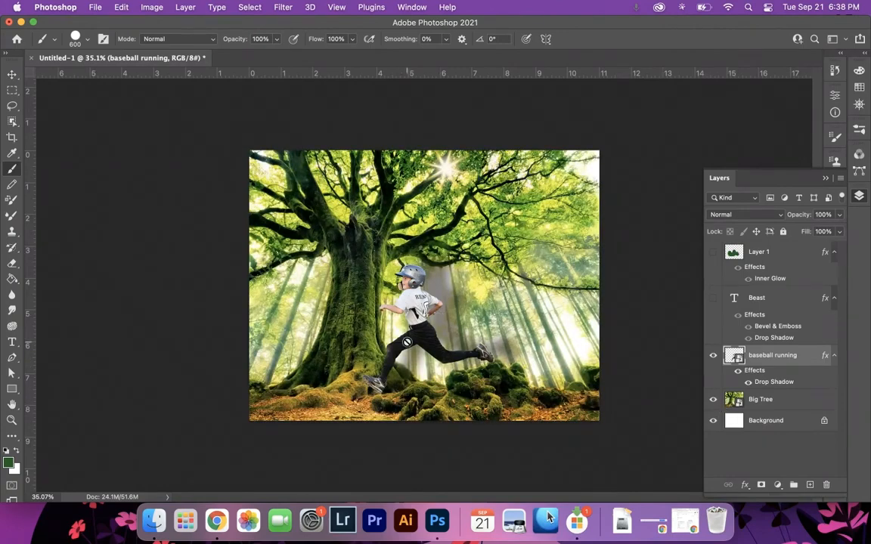
pyautogui.press('super+0')
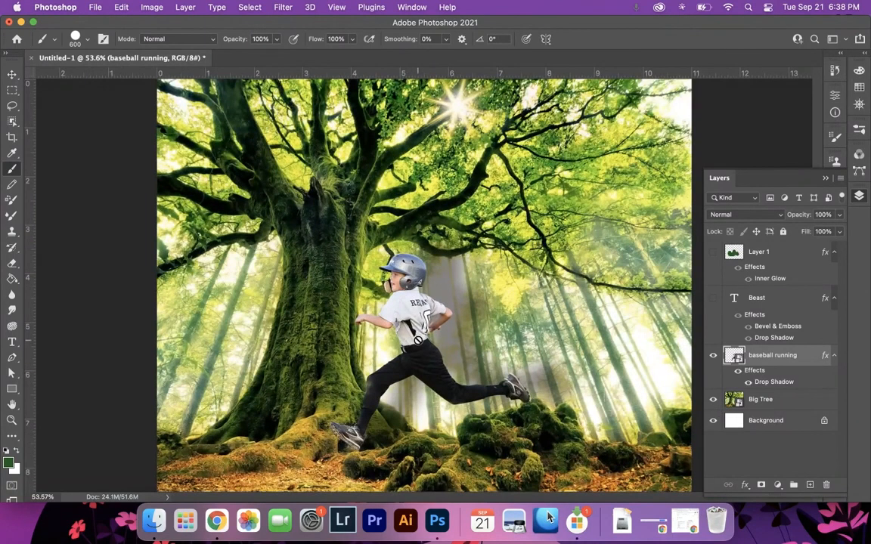
pyautogui.press('z')
pyautogui.moveTo(418, 341); pyautogui.dragTo(440, 345)
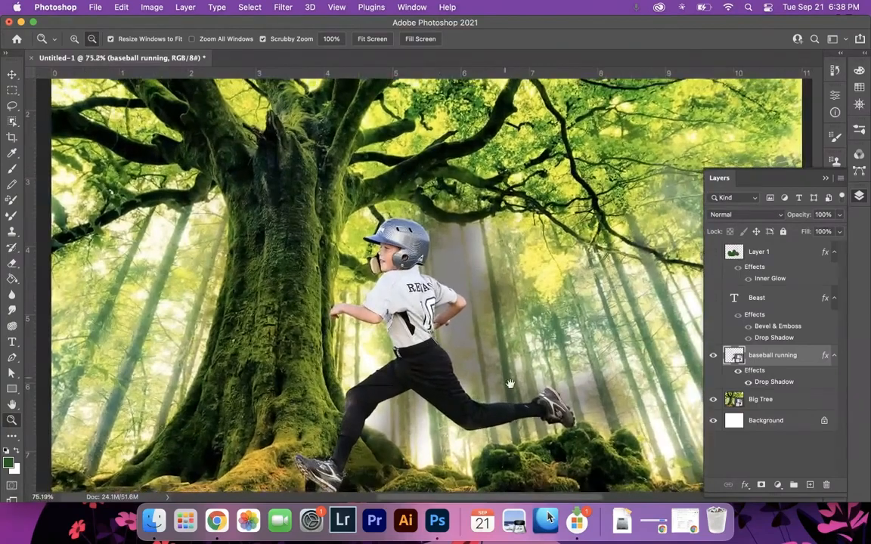
pyautogui.moveTo(511, 385); pyautogui.dragTo(466, 287)
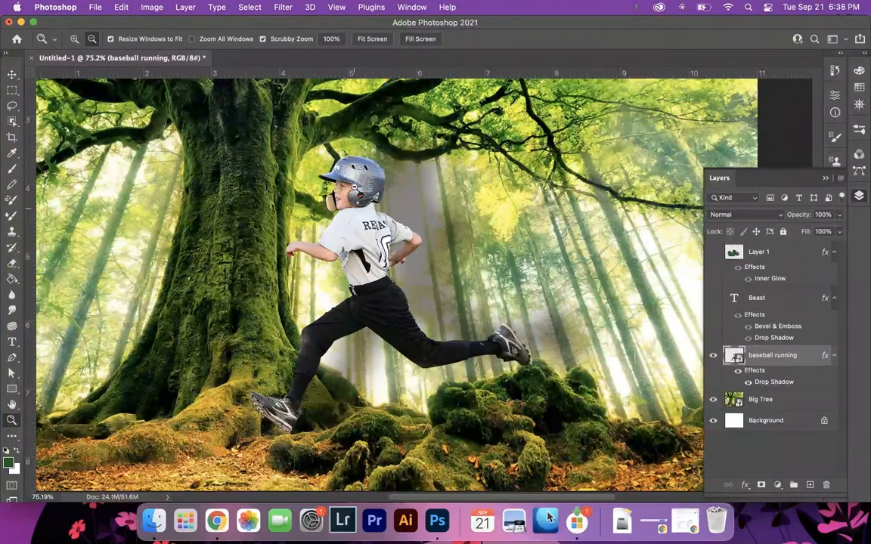
# Move the baseball runner to the lower left of the photo, in front of the tree's base.
pyautogui.press('v')
pyautogui.moveTo(334, 291); pyautogui.dragTo(180, 377)
pyautogui.hscroll(-5, 278, 344)
pyautogui.scroll(-3, 278, 344)
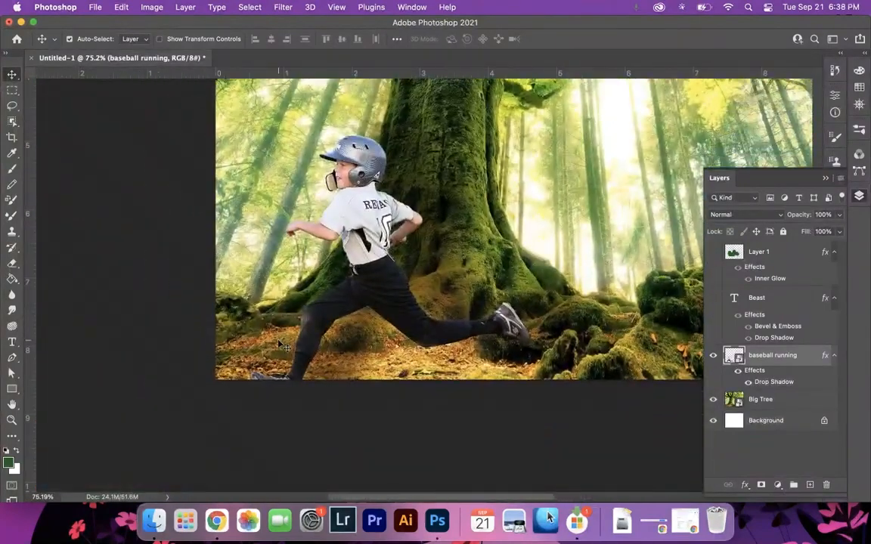
pyautogui.hscroll(5, 399, 334)
pyautogui.scroll(3, 398, 334)
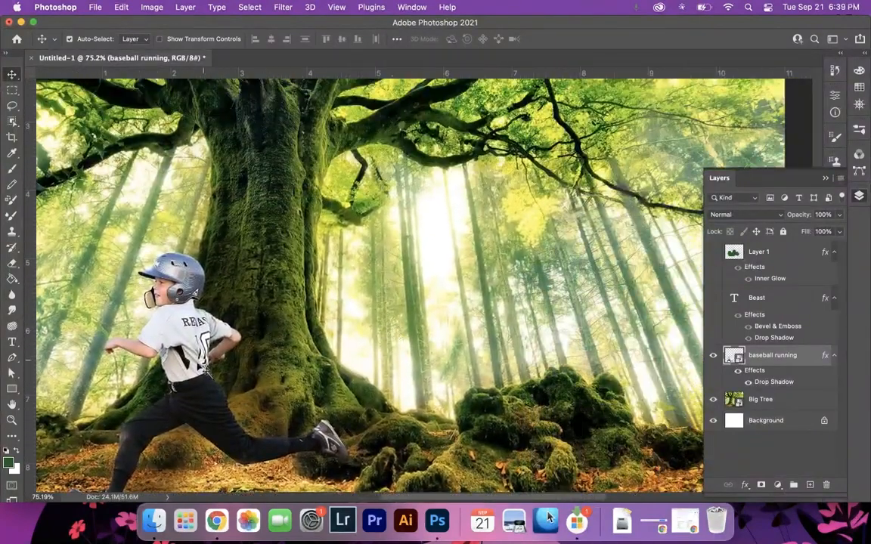
# Reposition the baseball runner just right of the tree trunk, with both feet inside the picture.
pyautogui.moveTo(220, 371); pyautogui.dragTo(414, 353)
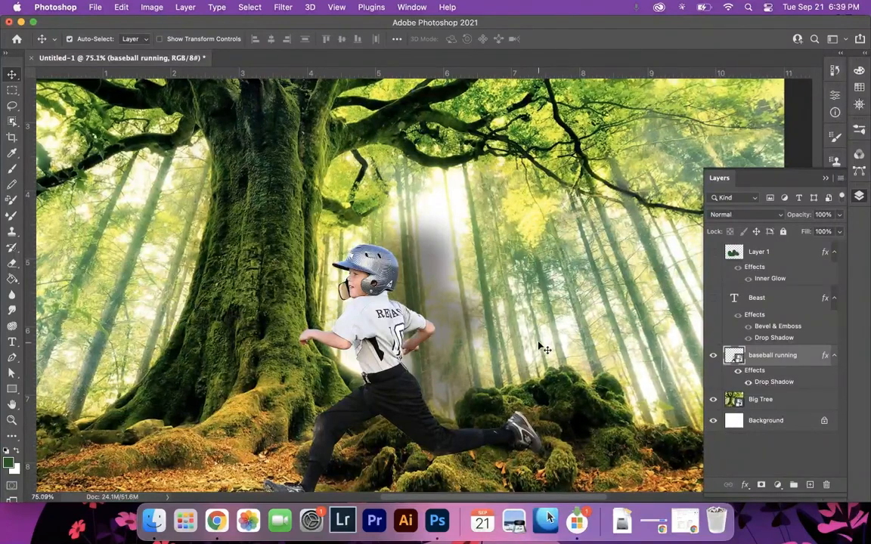
pyautogui.scroll(-2, 541, 347)
pyautogui.scroll(-1, 542, 347)
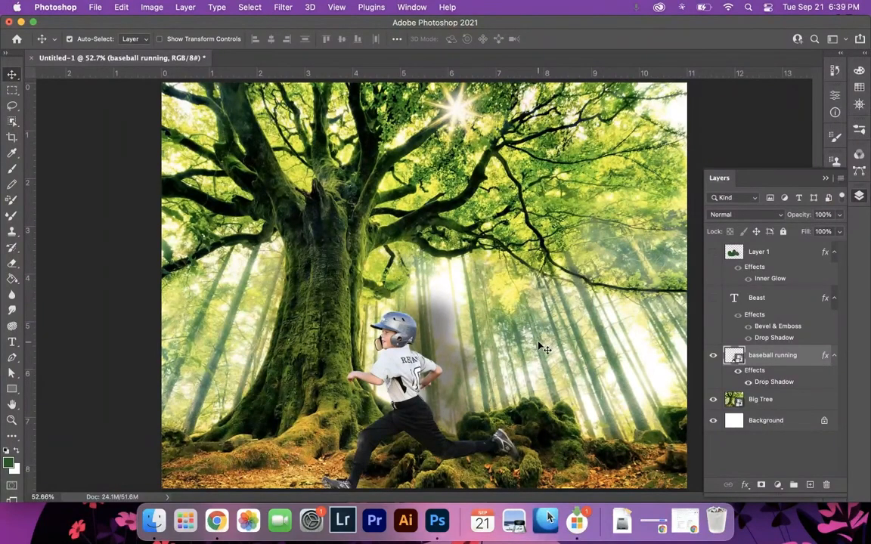
pyautogui.moveTo(378, 336); pyautogui.dragTo(379, 305)
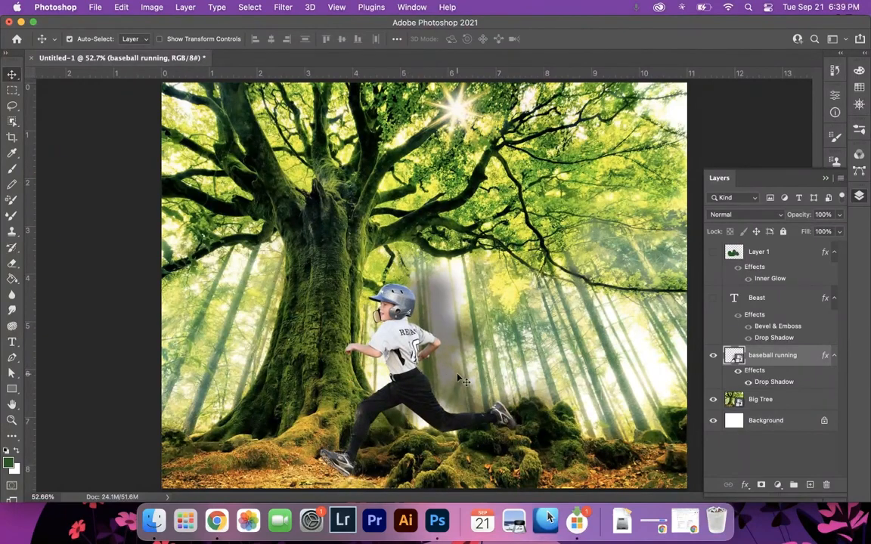
# Hide the baseball running layer and briefly show the Beast text over the tree photo.
pyautogui.click(712, 355)
pyautogui.click(712, 298)
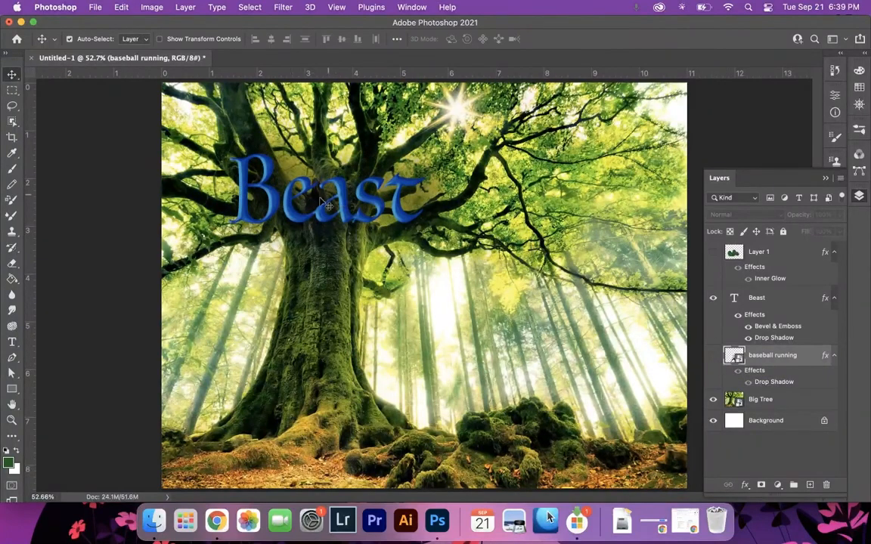
pyautogui.click(712, 298)
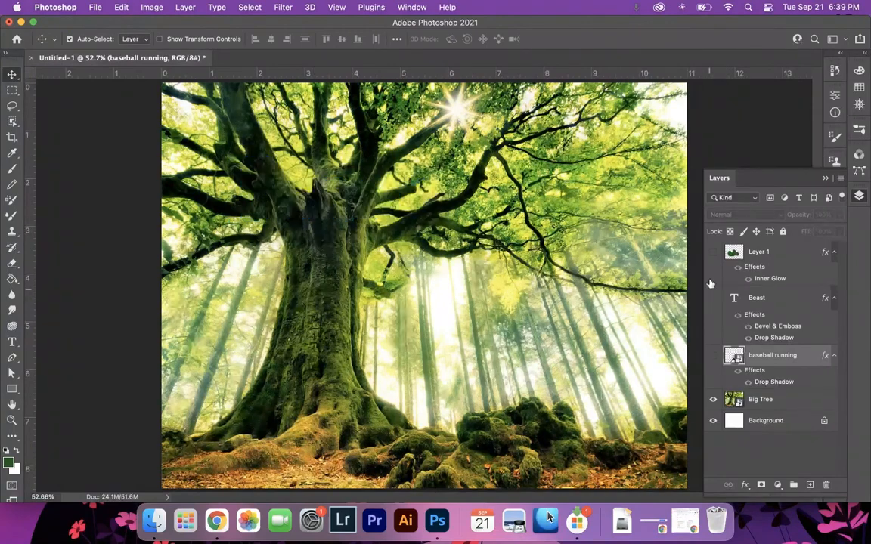
# Show Layer 1 over the tree photo and move its green shape slightly down and to the right.
pyautogui.click(712, 251)
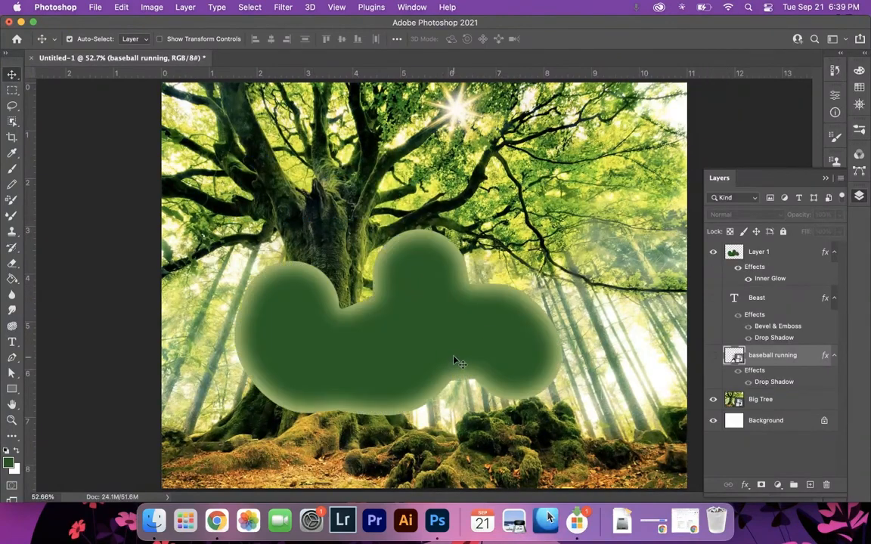
pyautogui.moveTo(458, 361)
pyautogui.mouseDown()
pyautogui.moveTo(493, 382)
pyautogui.moveTo(524, 360)
pyautogui.moveTo(467, 371)
pyautogui.mouseUp()
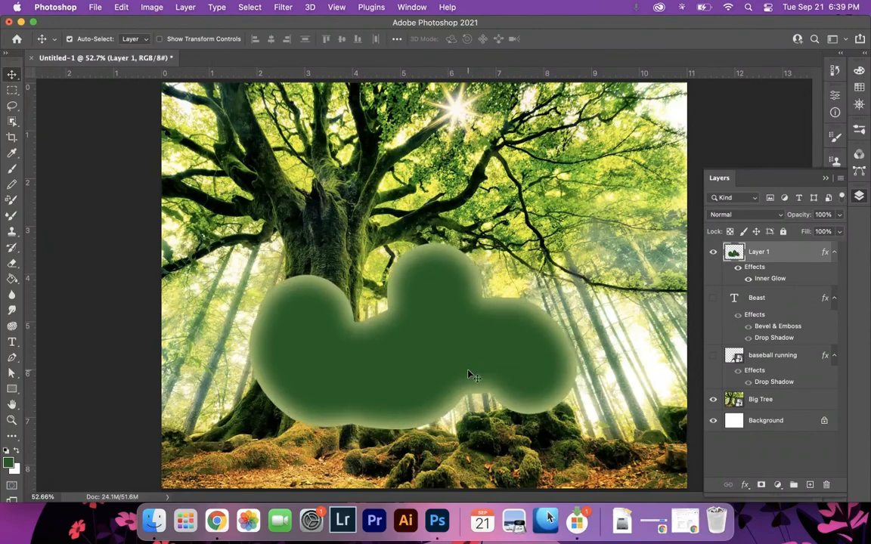